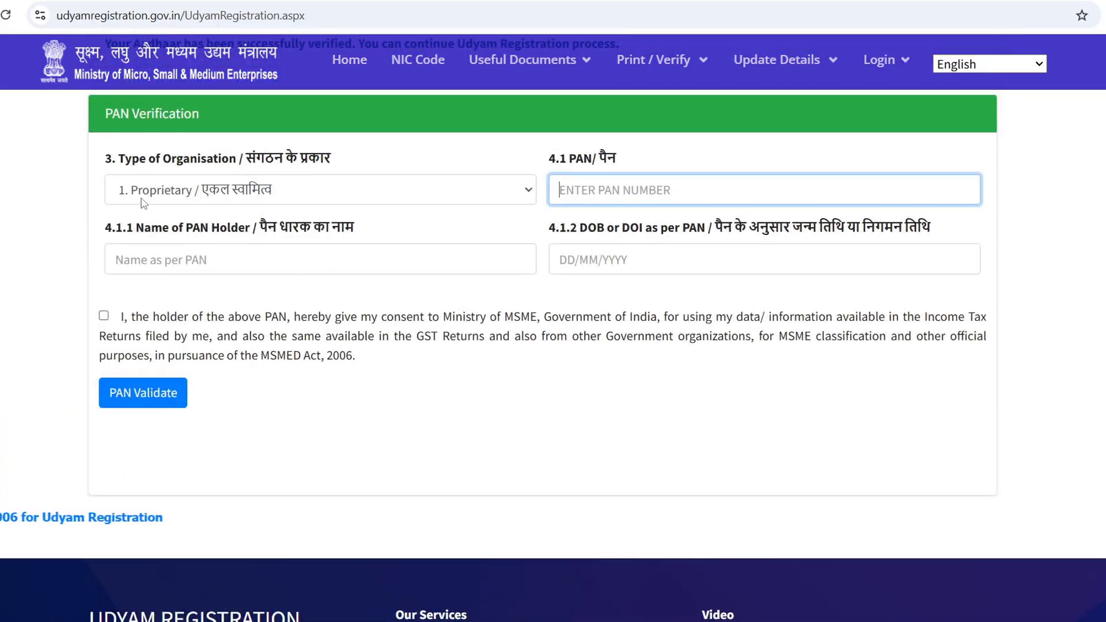
Step: Review the organisation types and keep Proprietary as the Type of Organisation
left_click(192, 197)
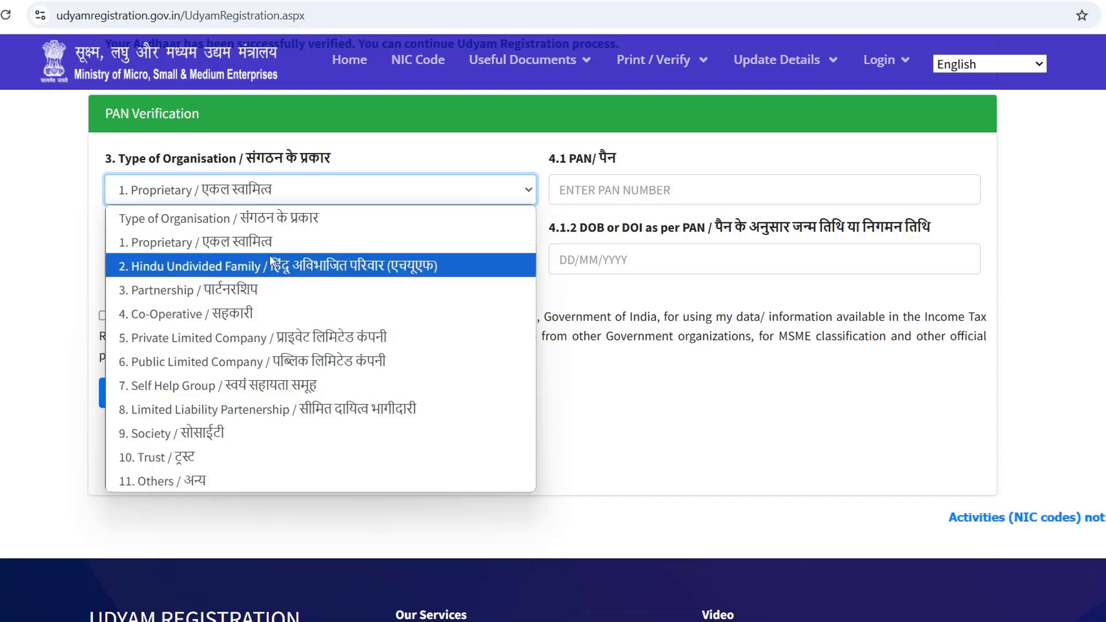
left_click(640, 188)
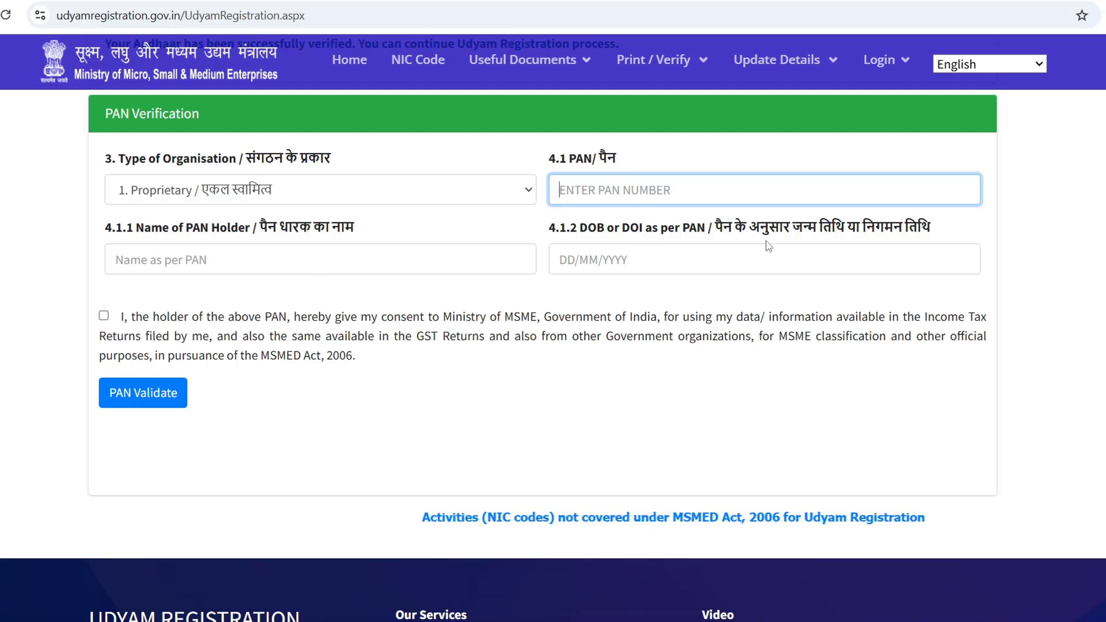
left_click(408, 200)
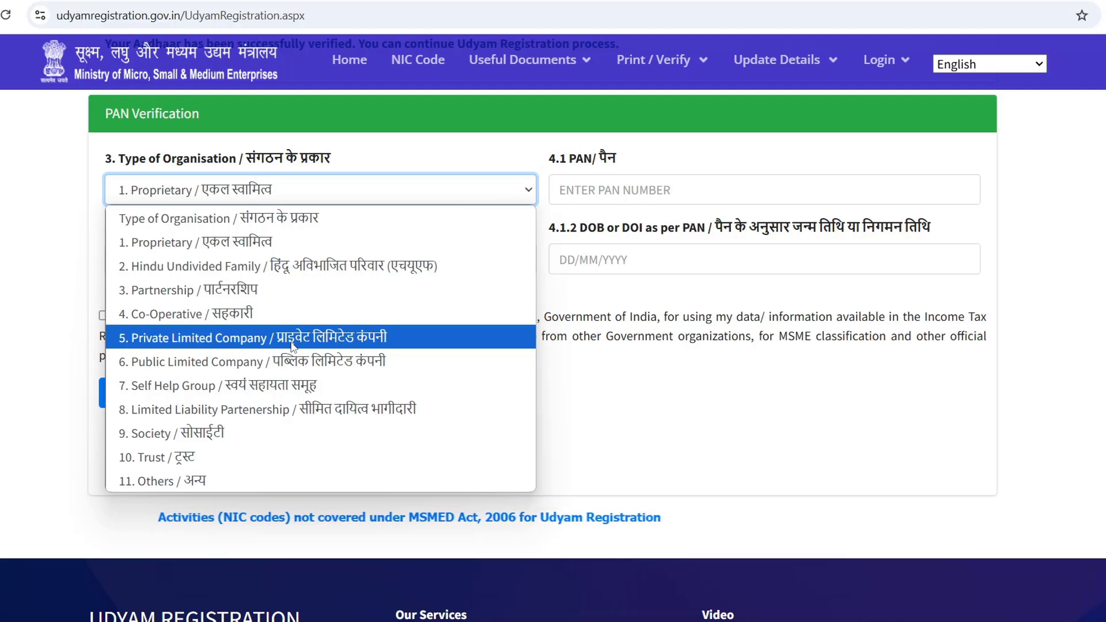
left_click(350, 245)
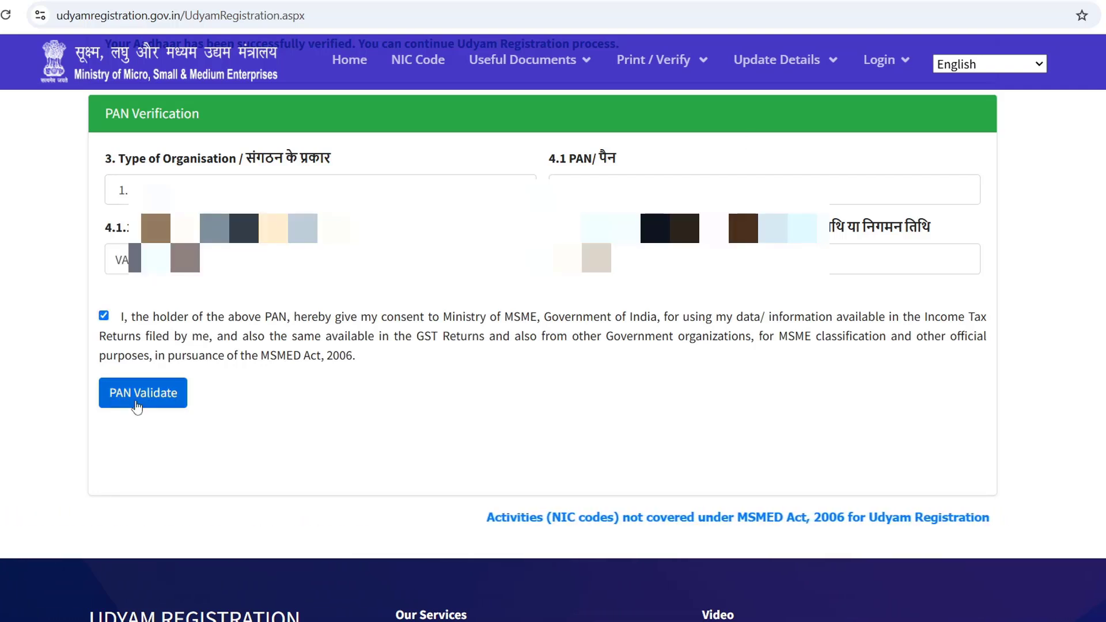
Step: Validate the PAN details and continue to the full registration form
left_click(136, 406)
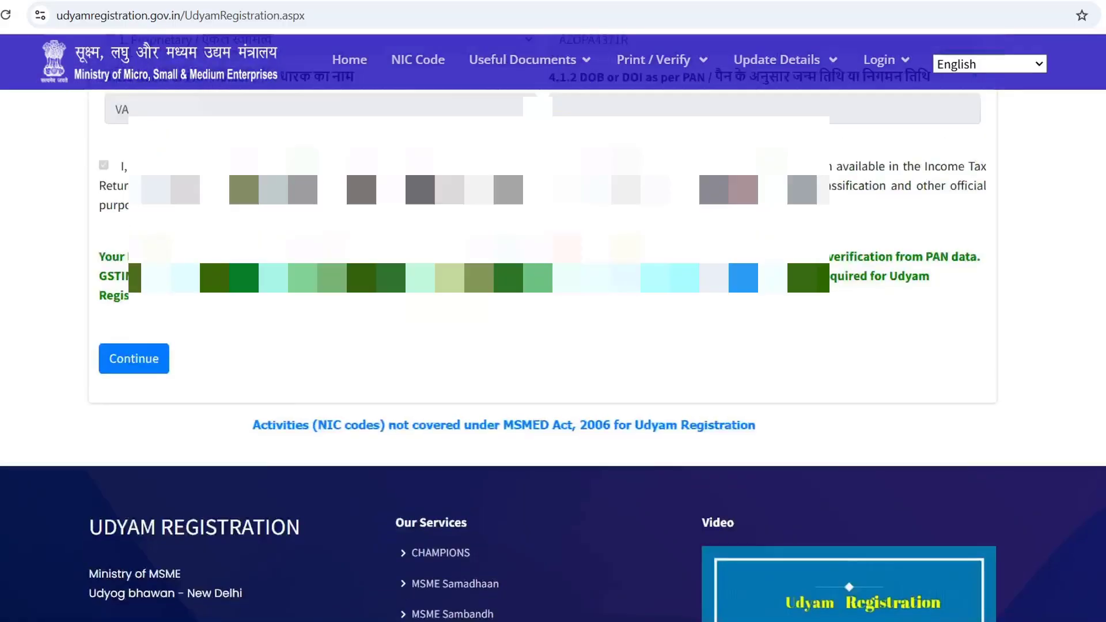
scroll(553, 311, "down", 2)
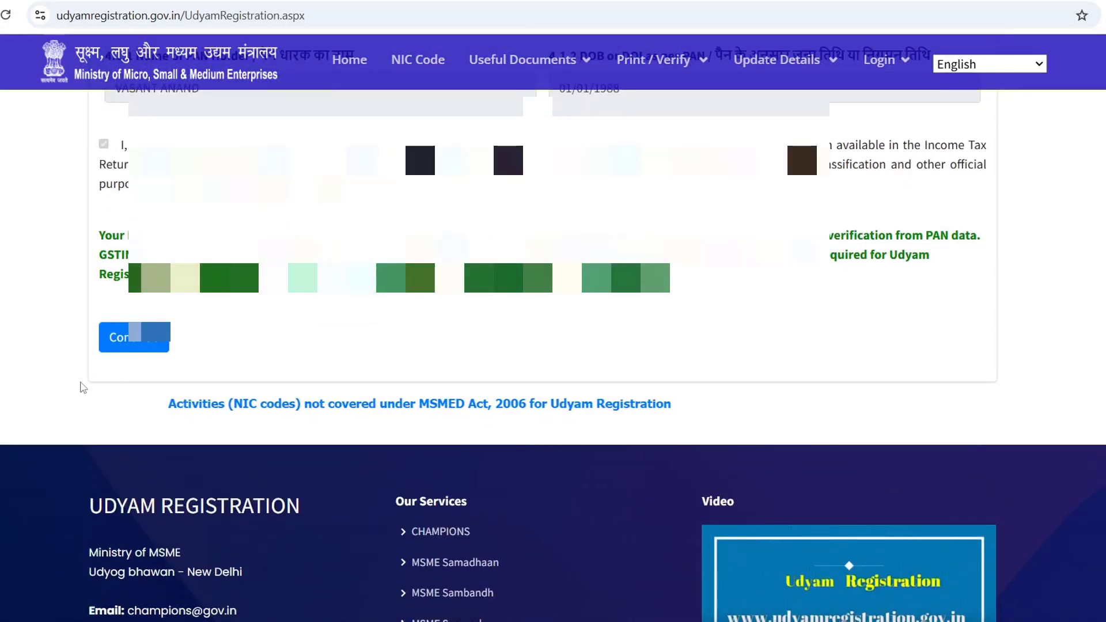
left_click(109, 340)
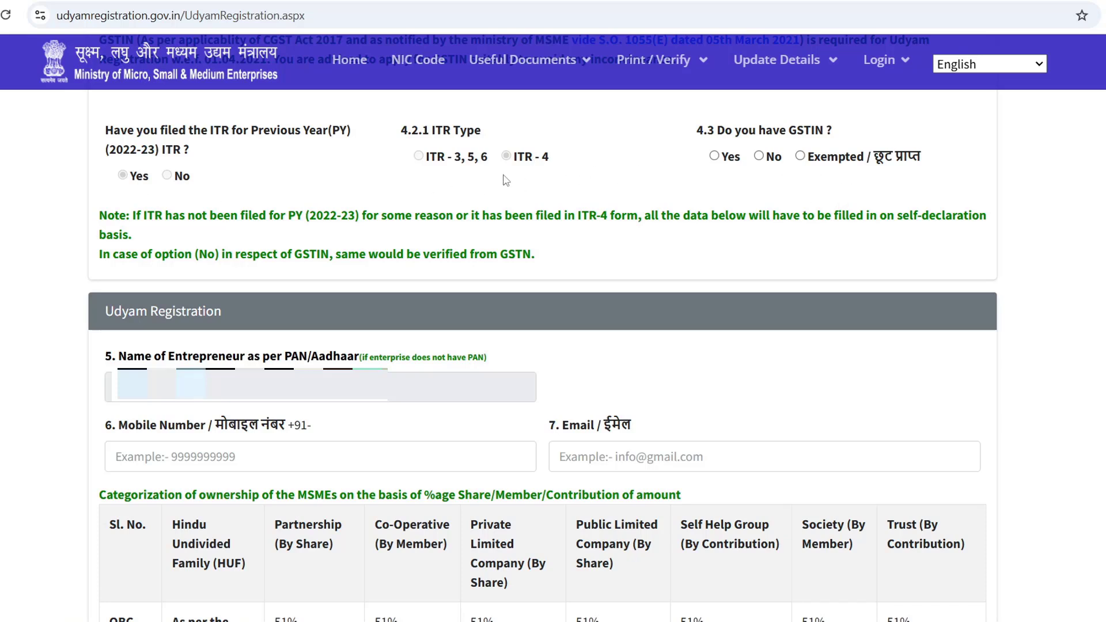
Step: Answer No to 'Do you have GSTIN?' and move into the Mobile Number field
left_click(759, 156)
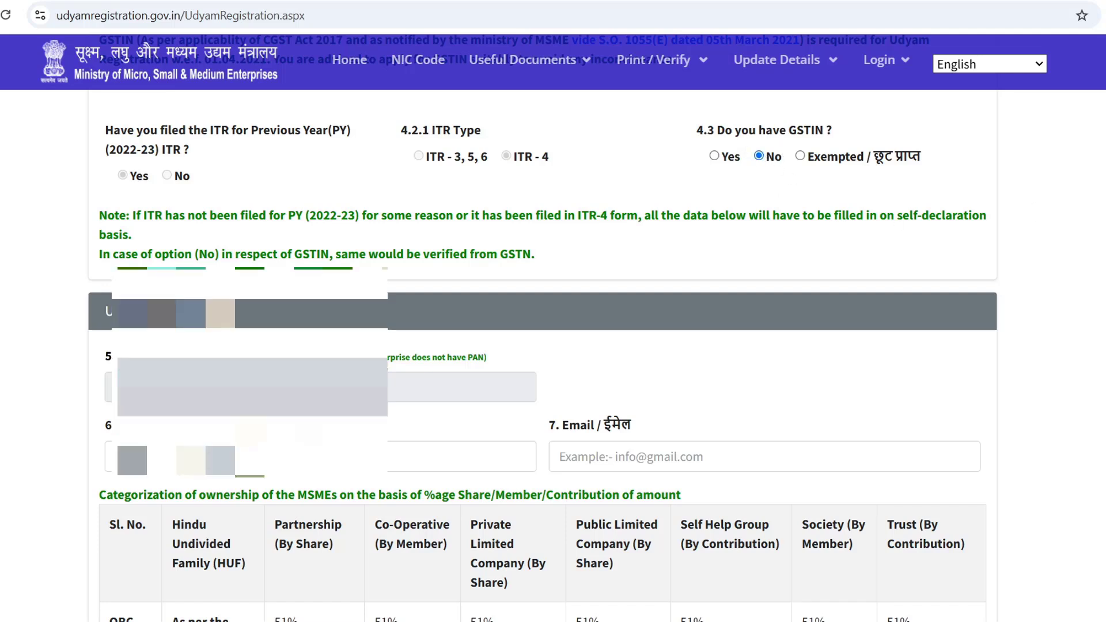
scroll(543, 356, "up", 1)
scroll(542, 356, "down", 1)
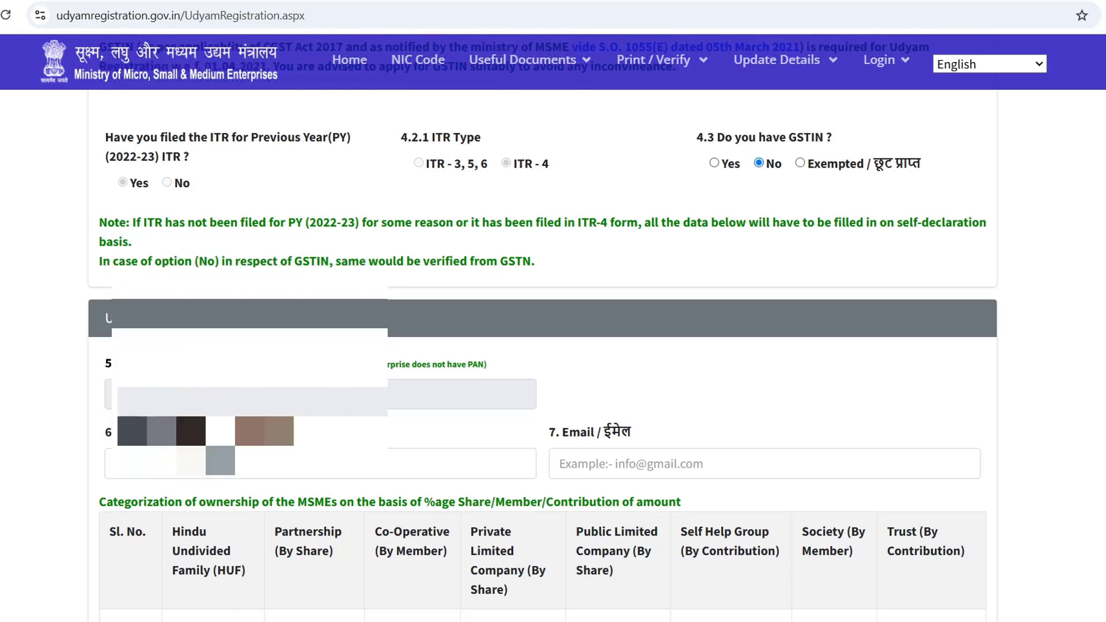
scroll(542, 356, "down", 5)
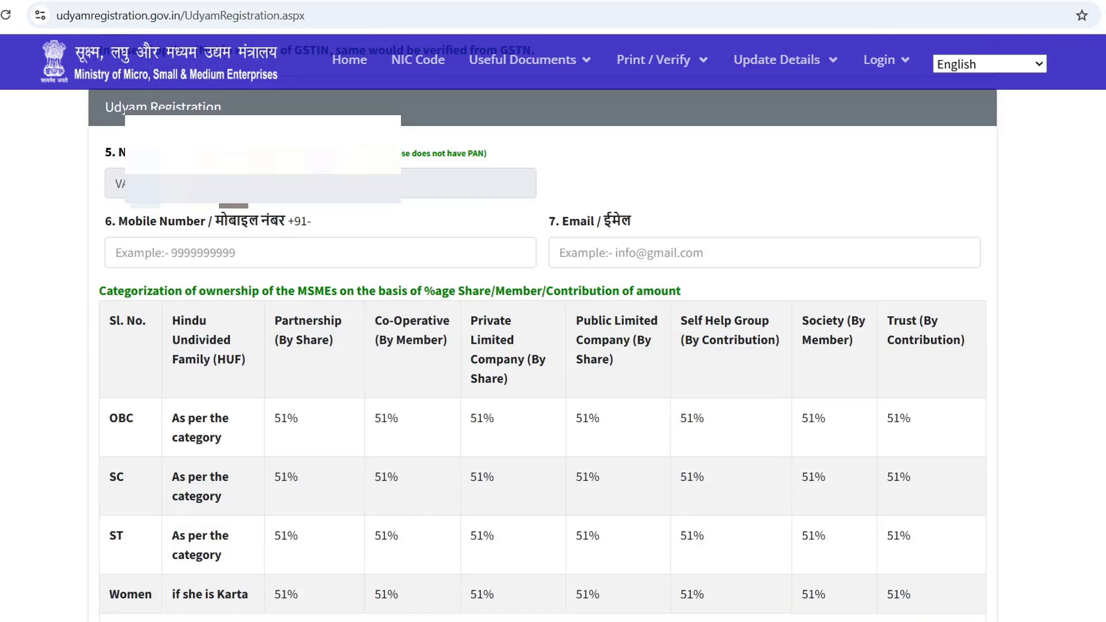
scroll(543, 356, "up", 1)
scroll(542, 356, "down", 2)
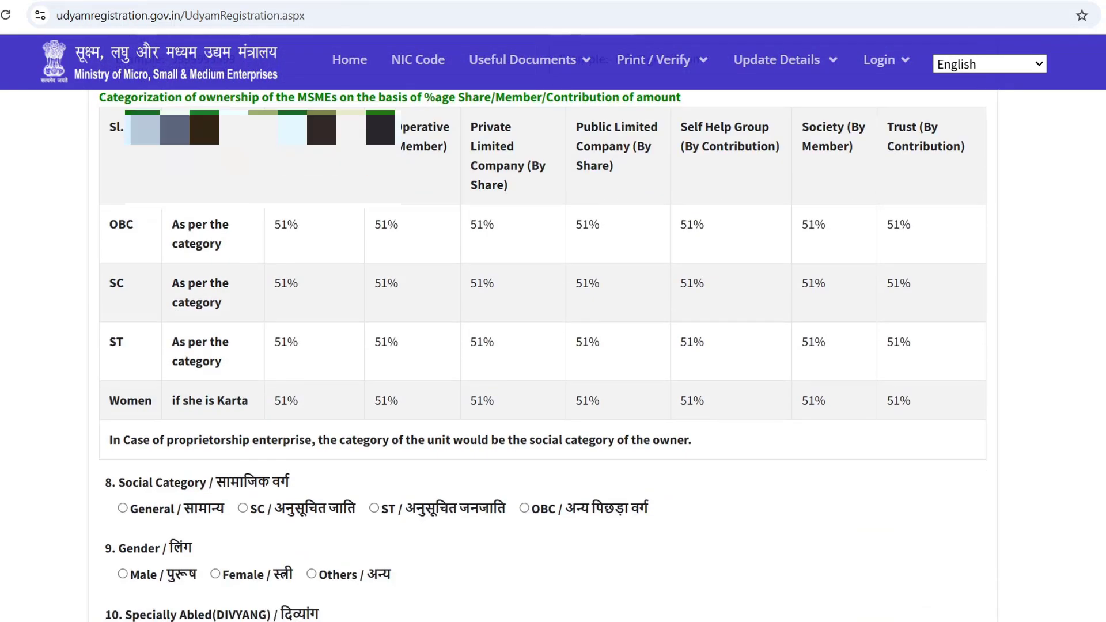
scroll(543, 356, "up", 1)
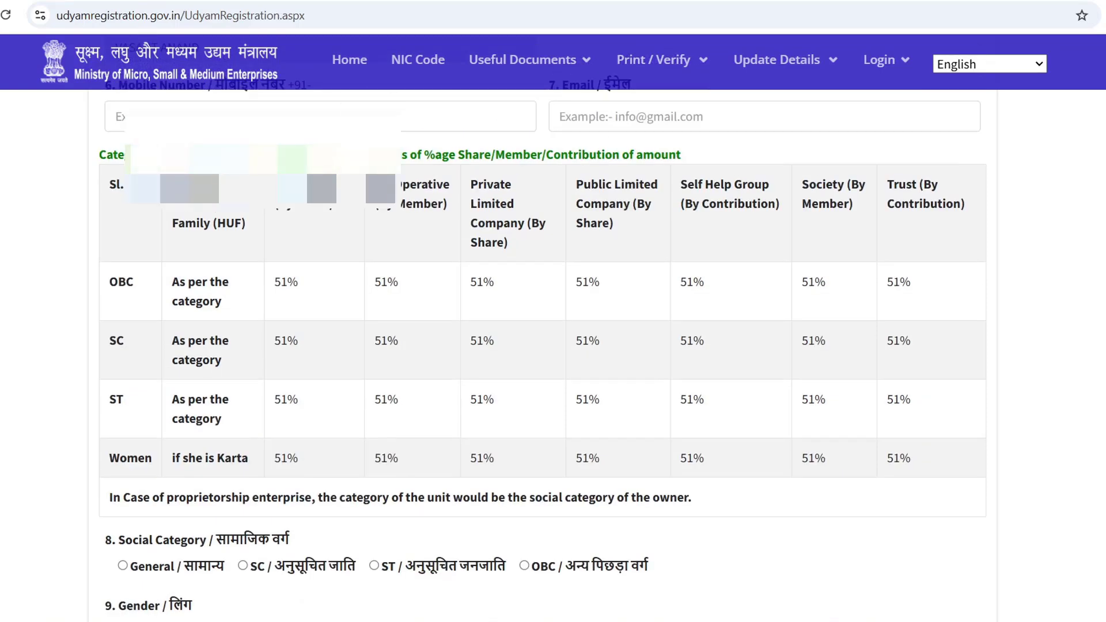
left_click(283, 117)
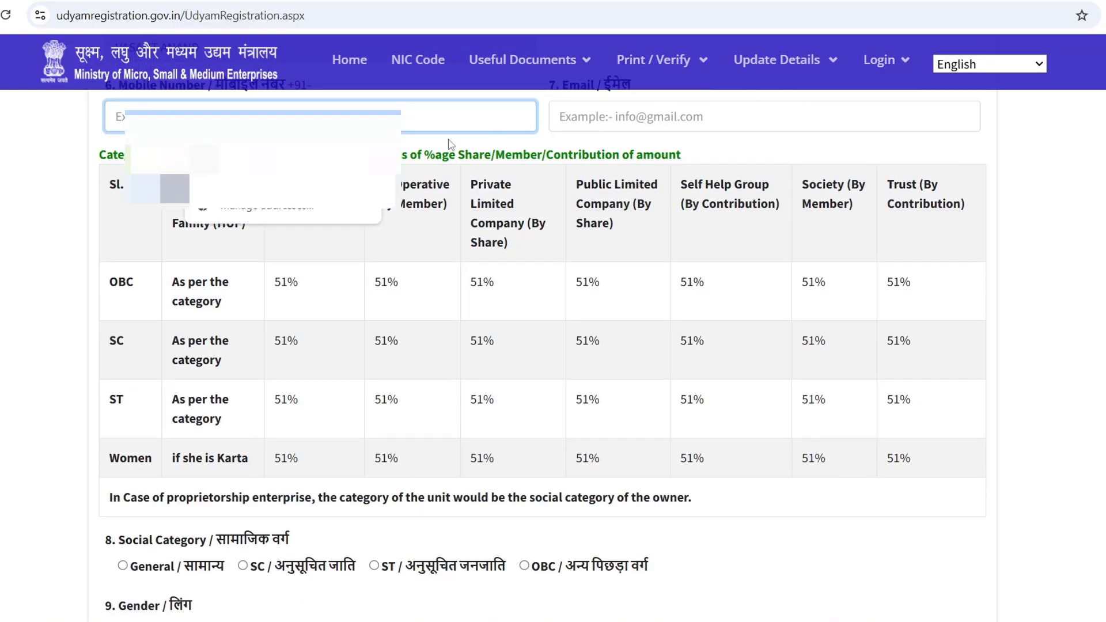
left_click(403, 143)
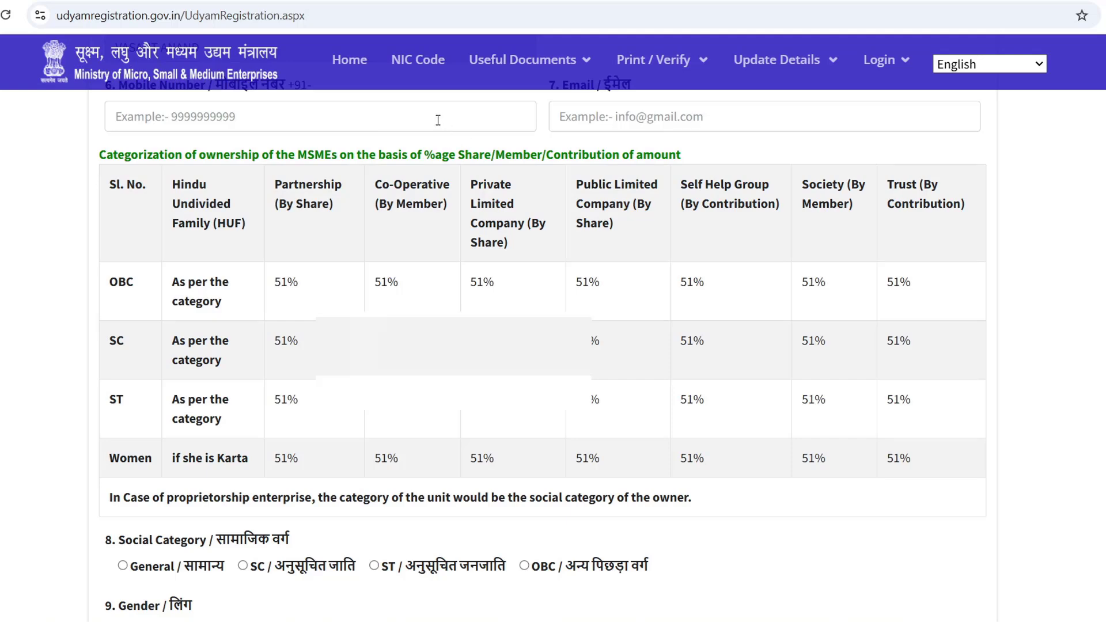
scroll(437, 120, "down", 5)
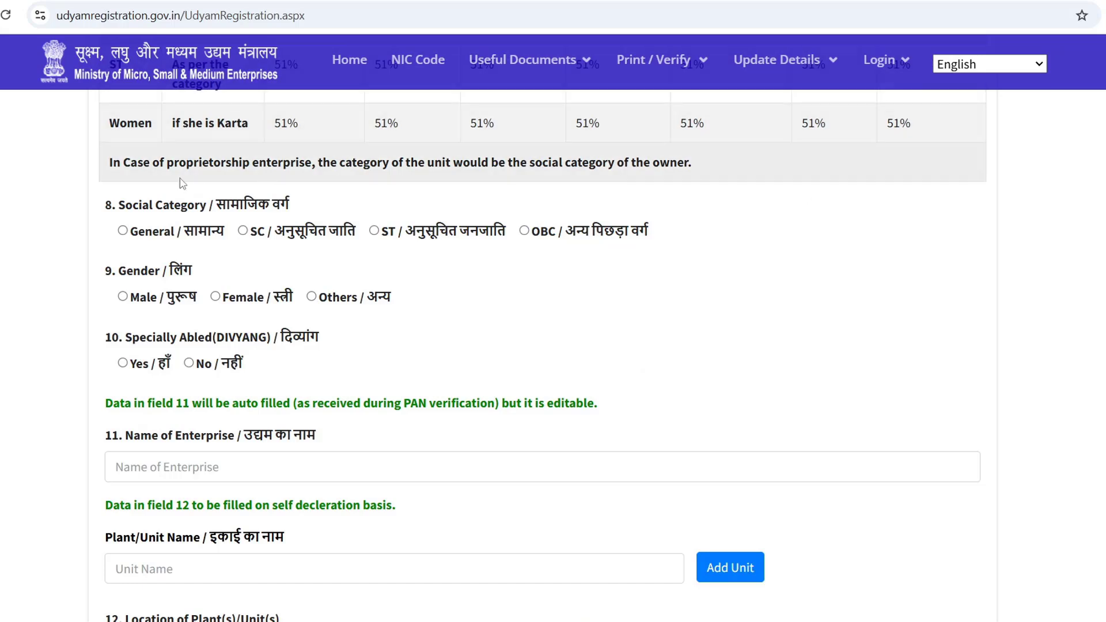
Step: Set social category General, gender Male and specially abled No
left_click(123, 231)
left_click(126, 298)
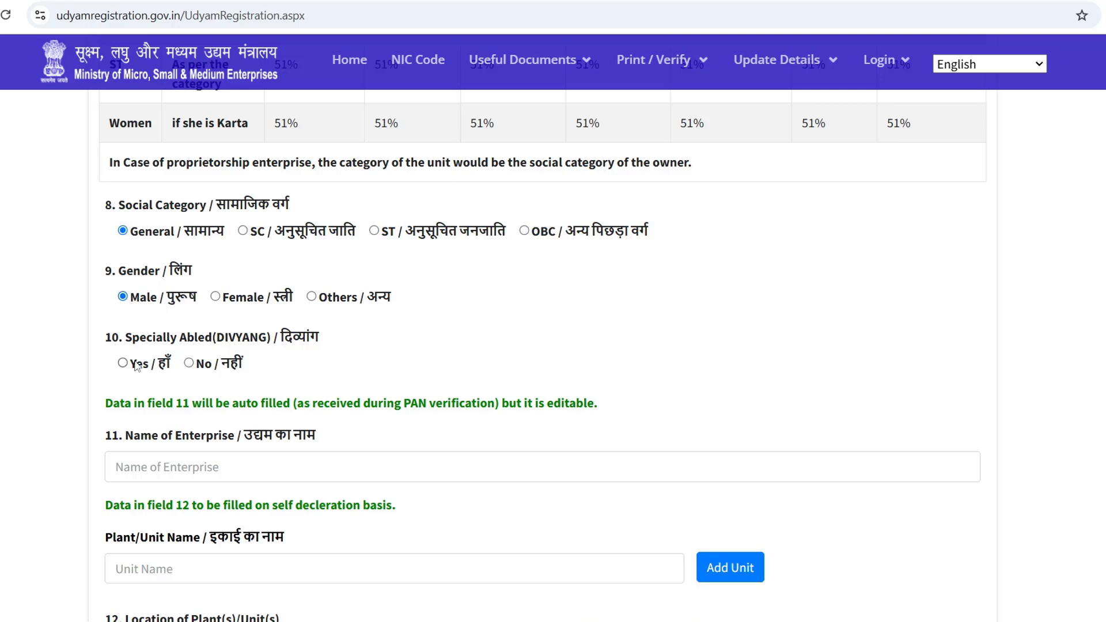
left_click(189, 363)
Step: Enter 'BM Legal and Tax Solution' as enterprise name, paste it as unit name, and add the unit
scroll(943, 330, "down", 3)
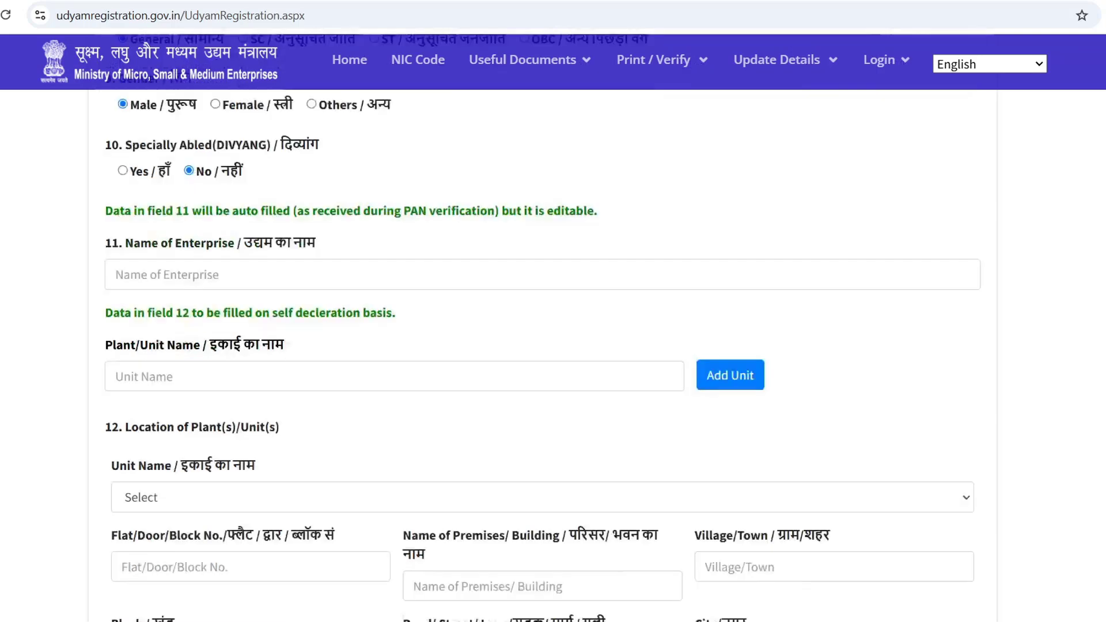
left_click(317, 277)
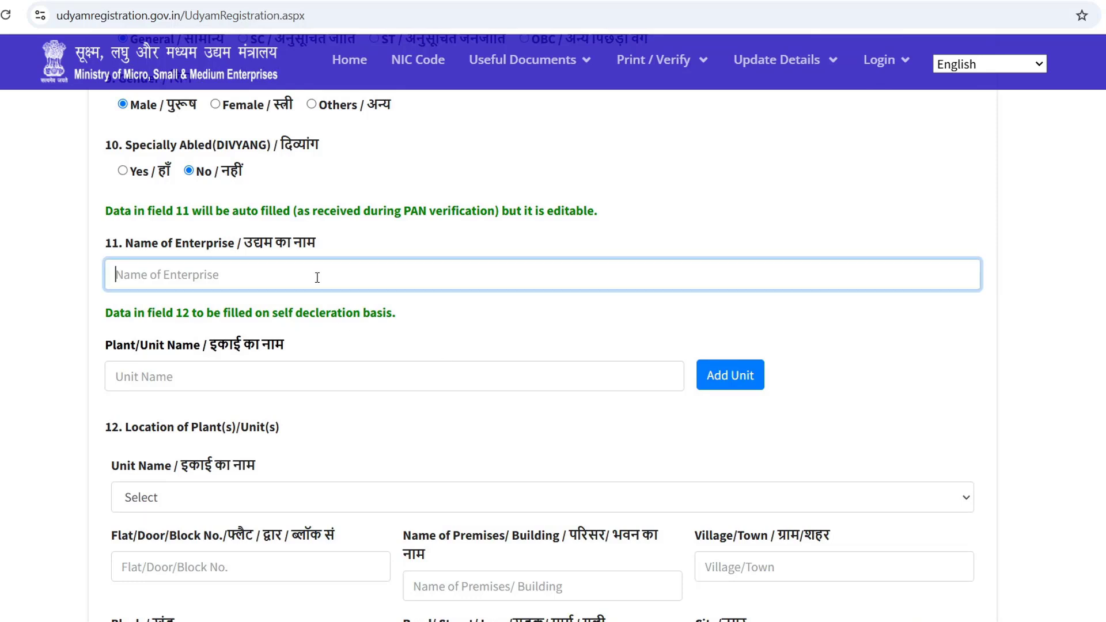
type("BM Legal and Tax Solution")
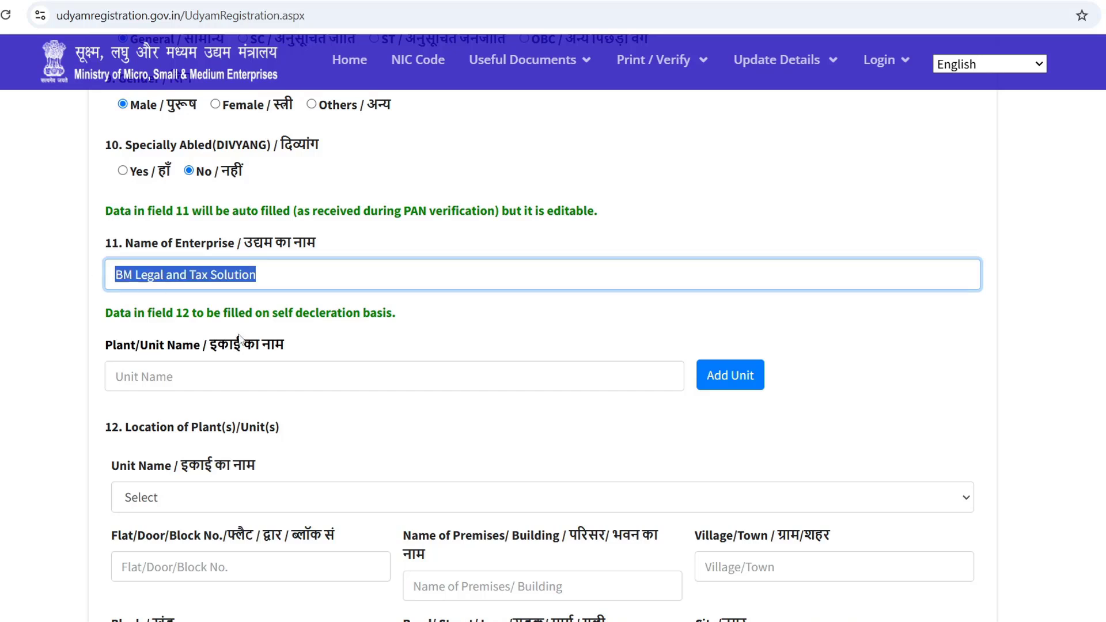
left_click(371, 353)
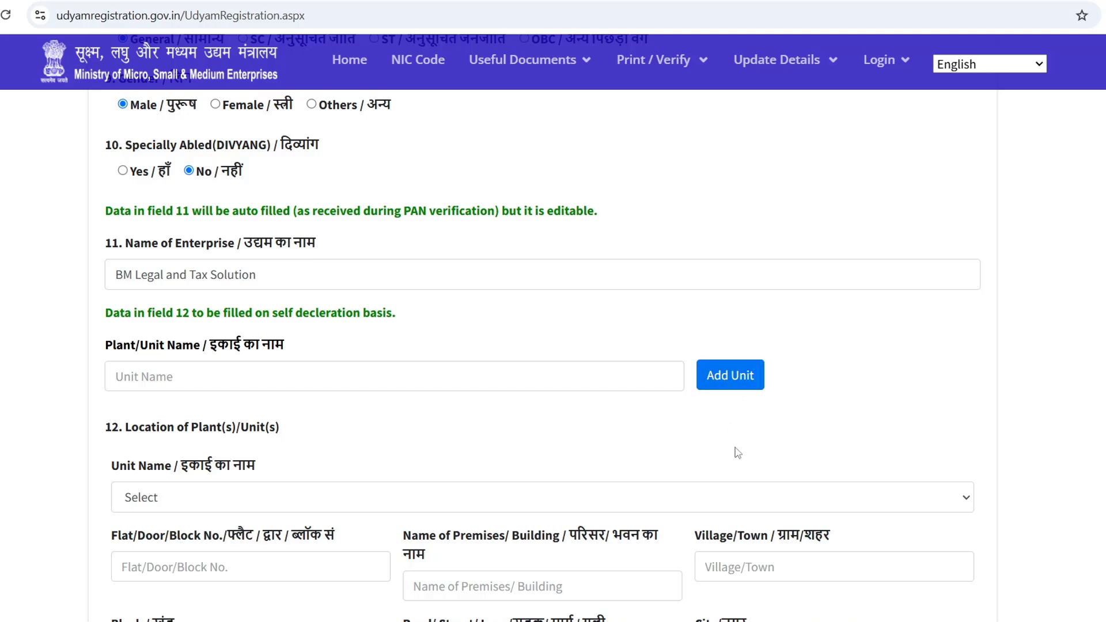
left_click(378, 375)
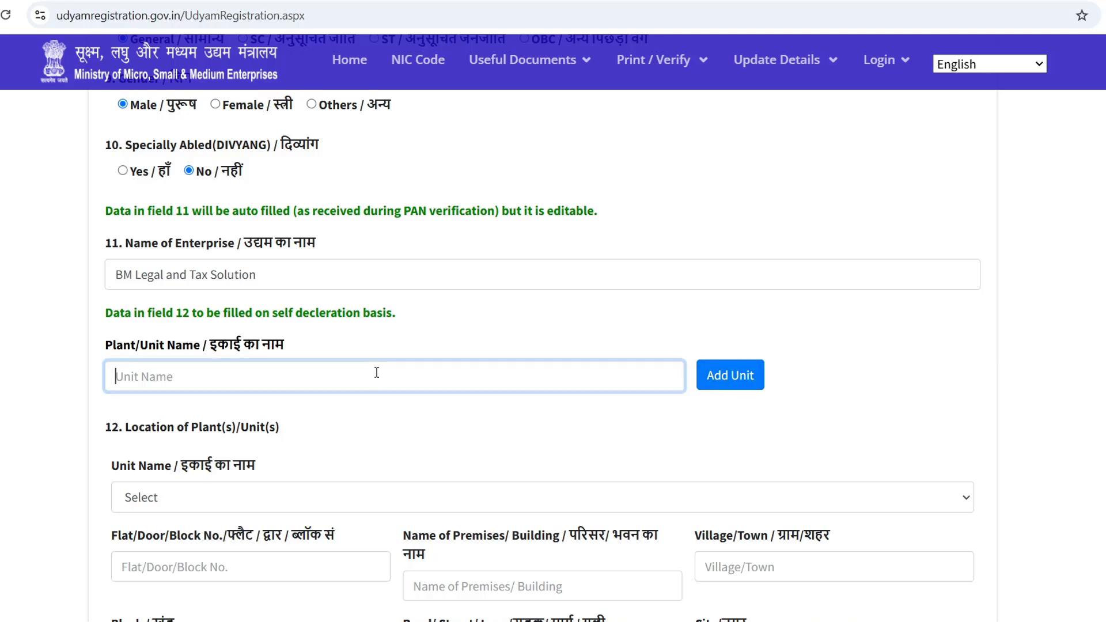
type("BM Legal and Tax Solution")
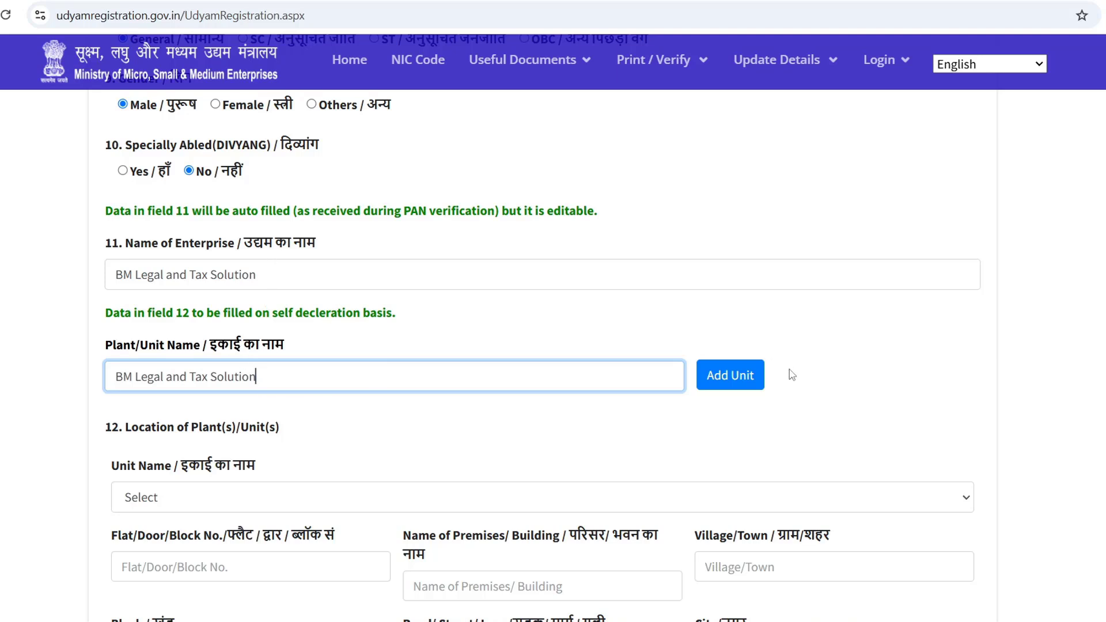
left_click(731, 387)
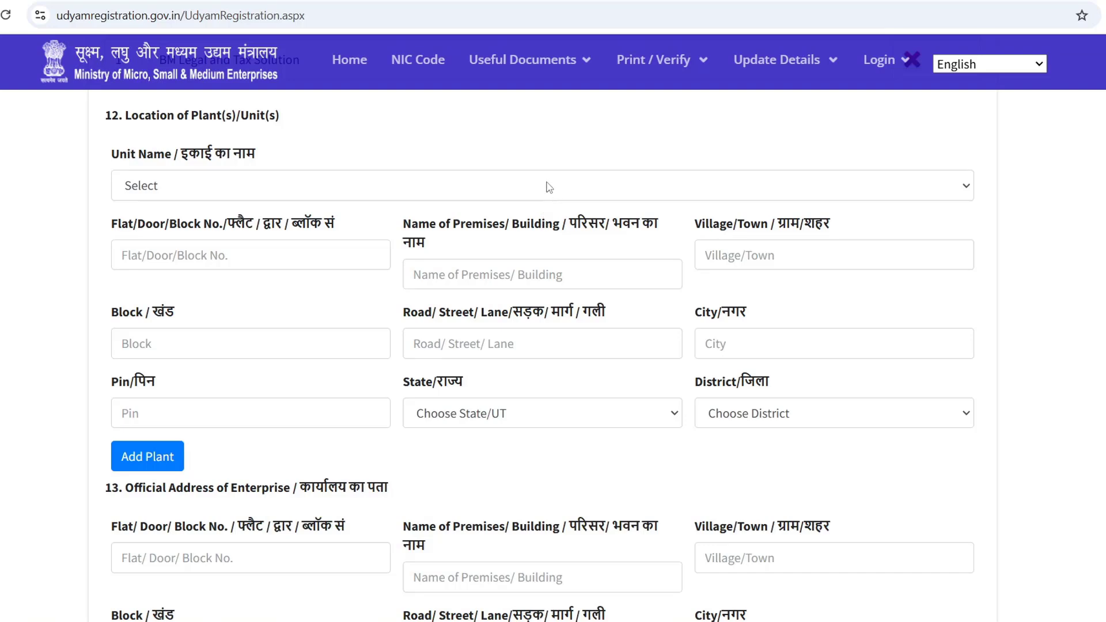
Step: Select BM Legal and Tax Solution as the plant's unit and start on its Flat/Door number
scroll(1007, 378, "up", 3)
left_click(899, 448)
left_click(897, 503)
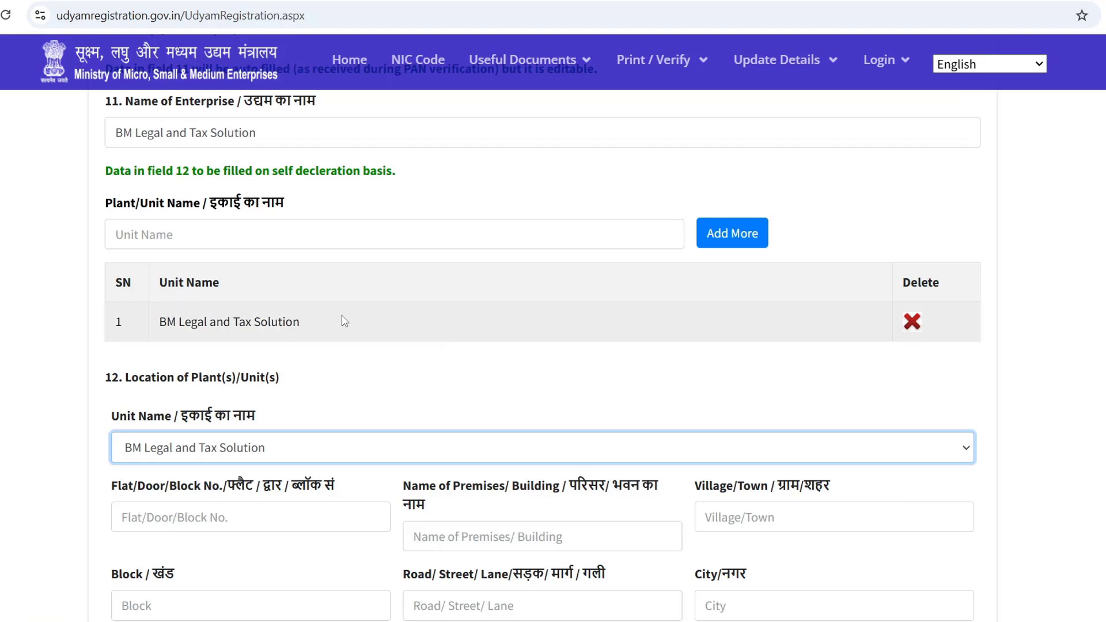
left_click(425, 449)
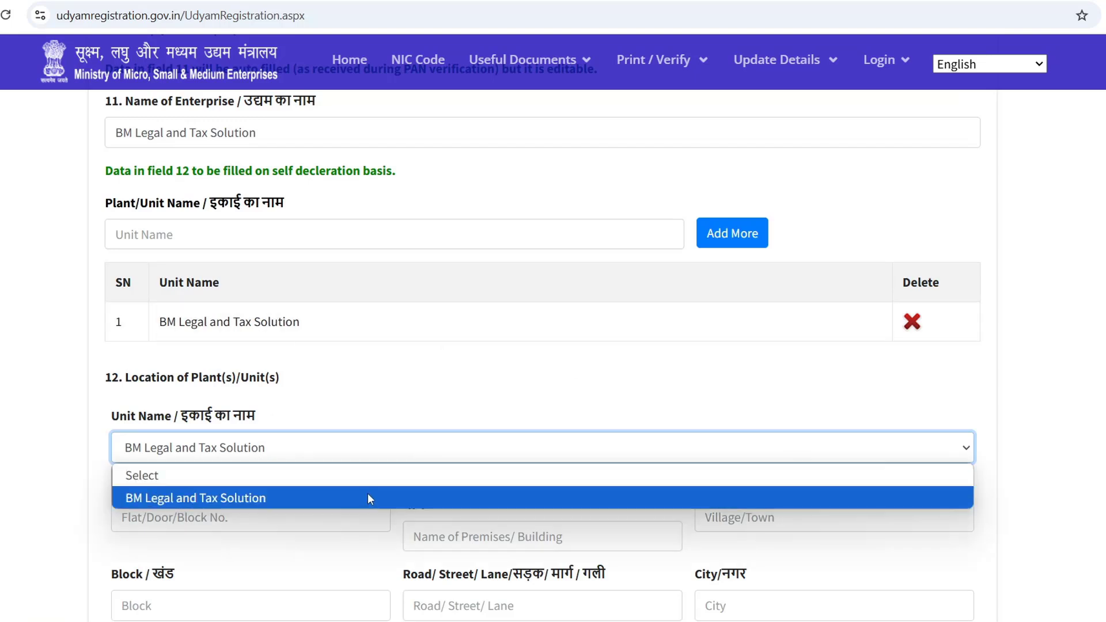
left_click(368, 498)
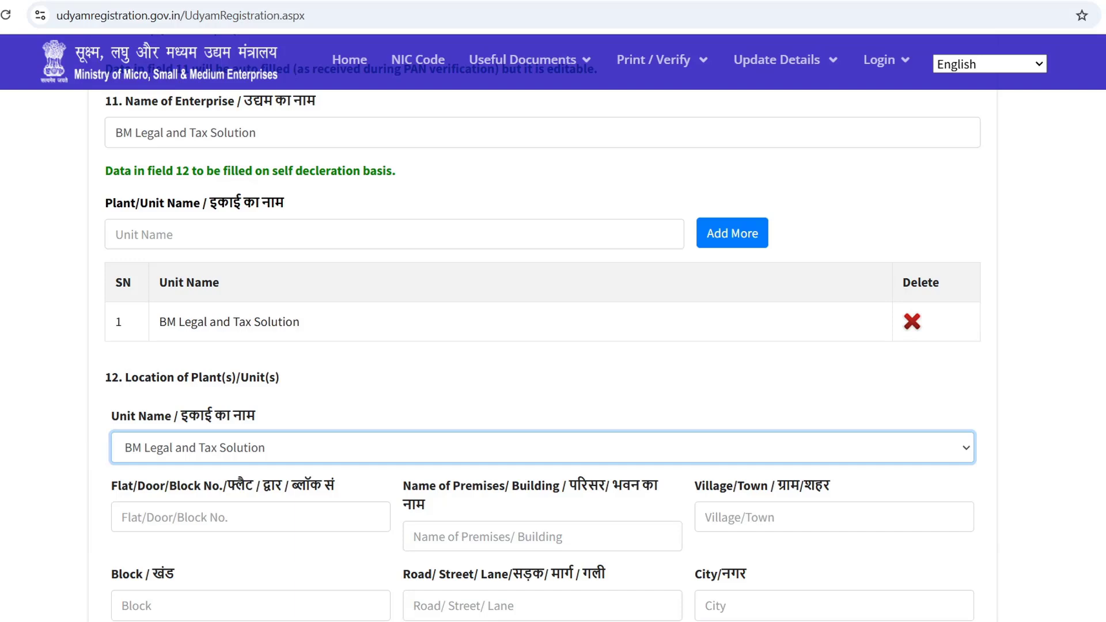
scroll(543, 355, "down", 4)
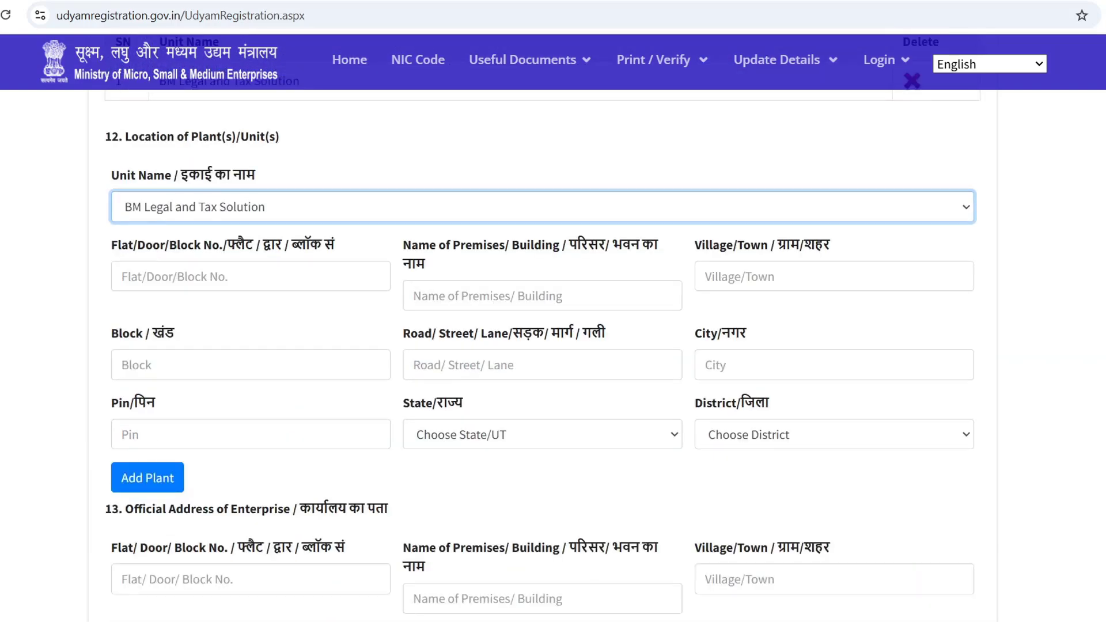
scroll(542, 355, "down", 1)
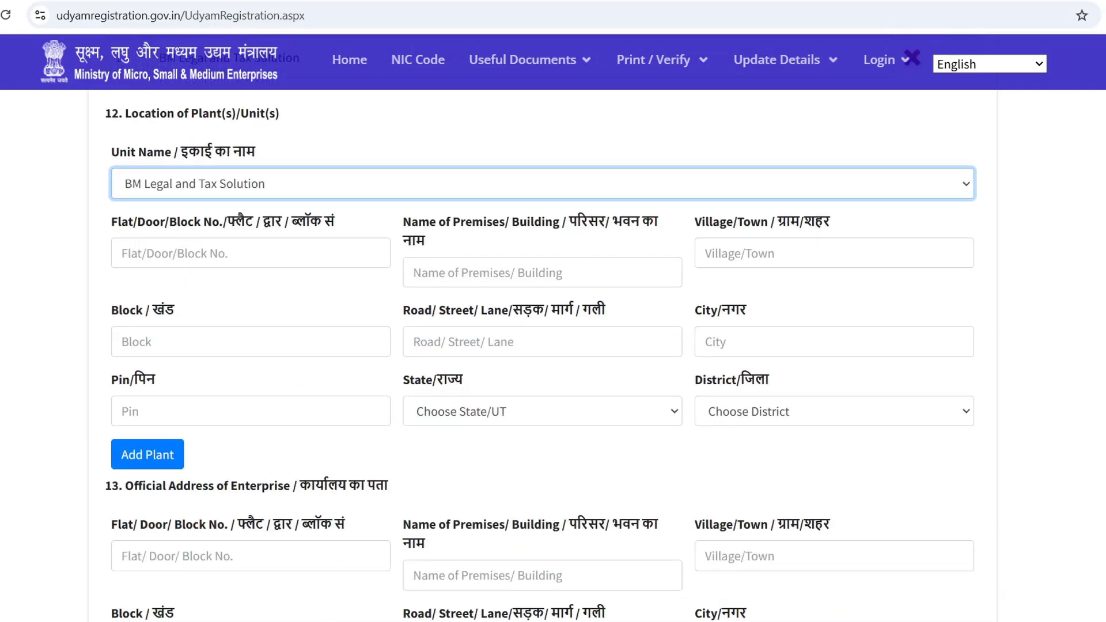
scroll(543, 356, "down", 1)
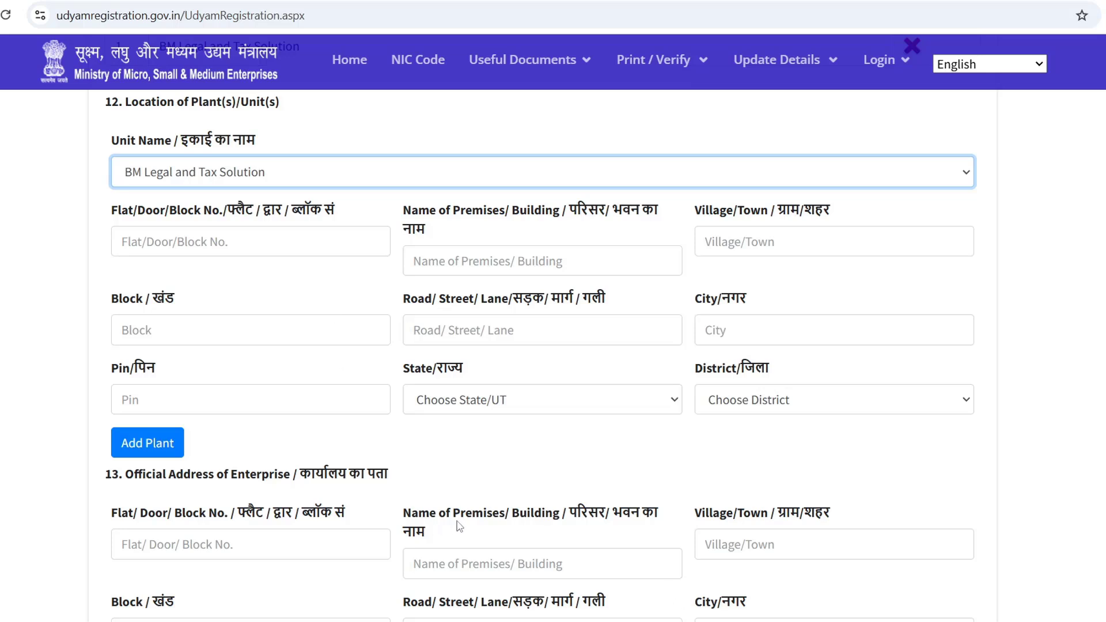
left_click(303, 243)
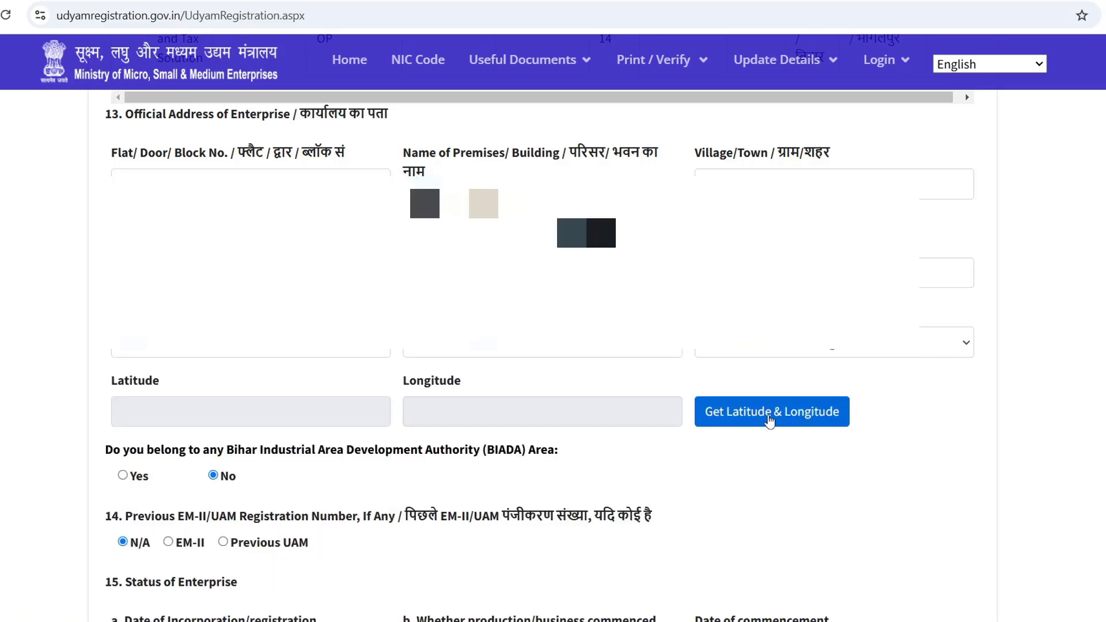
left_click(769, 419)
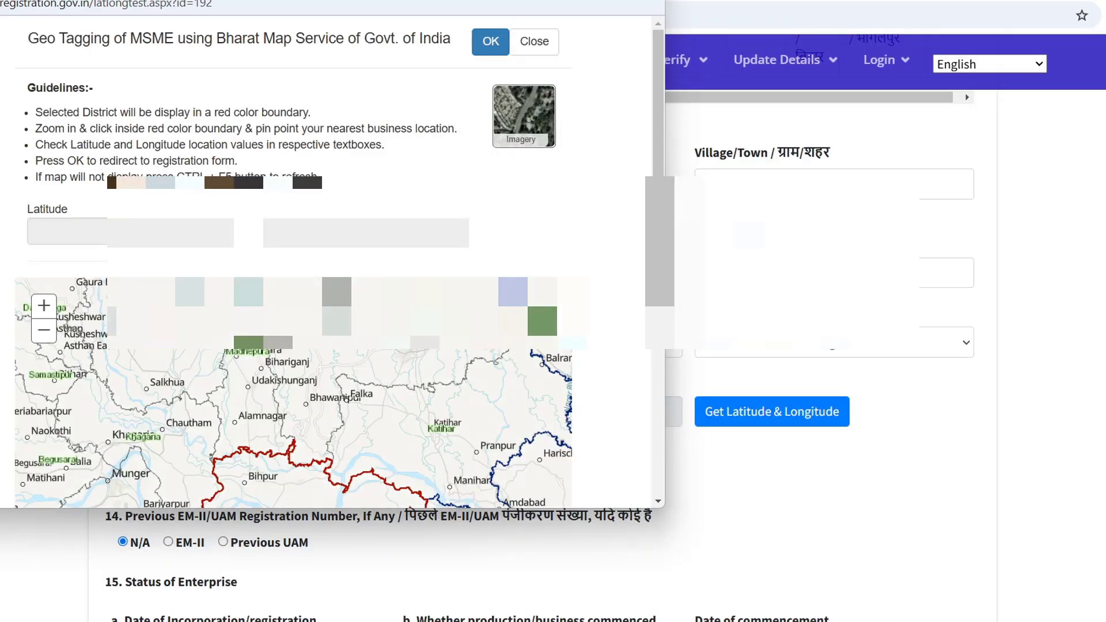
scroll(349, 490, "down", 3)
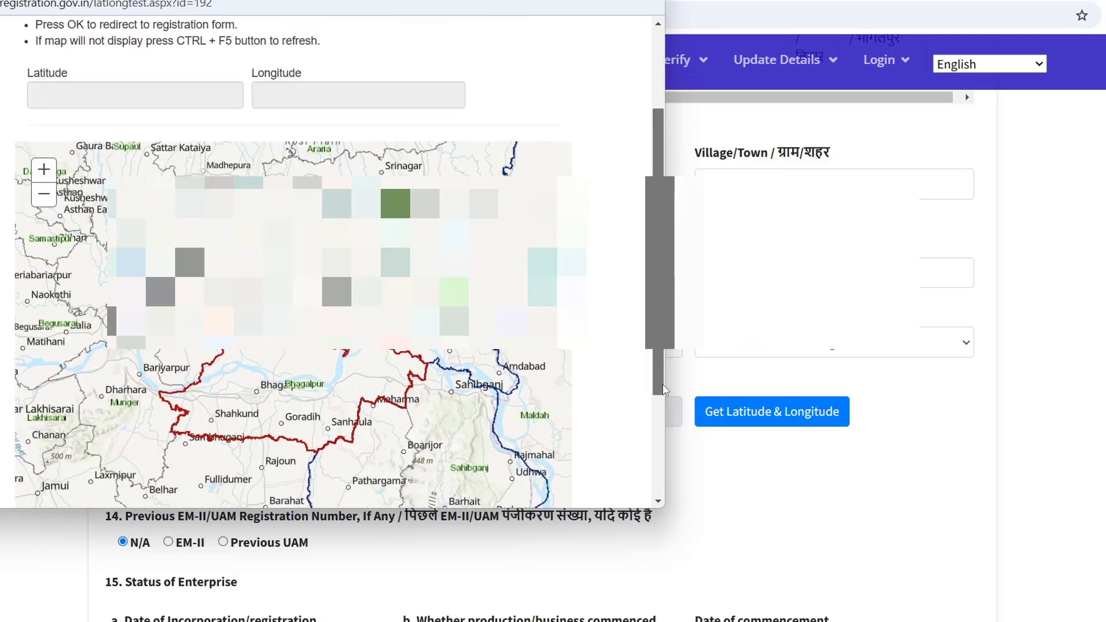
left_click(41, 169)
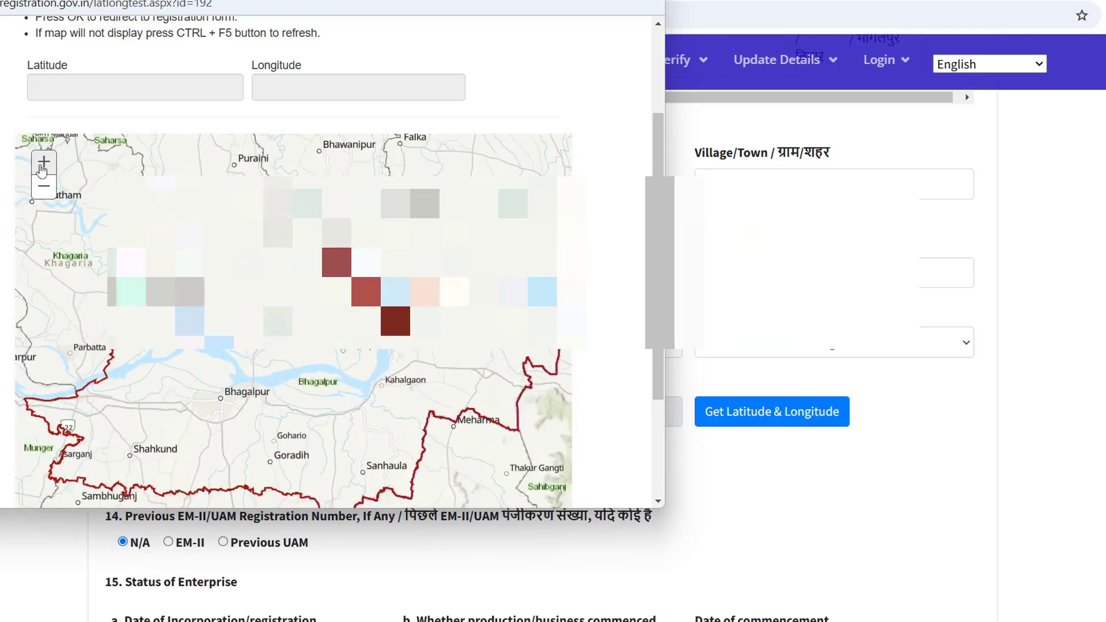
left_click(39, 167)
left_click(40, 166)
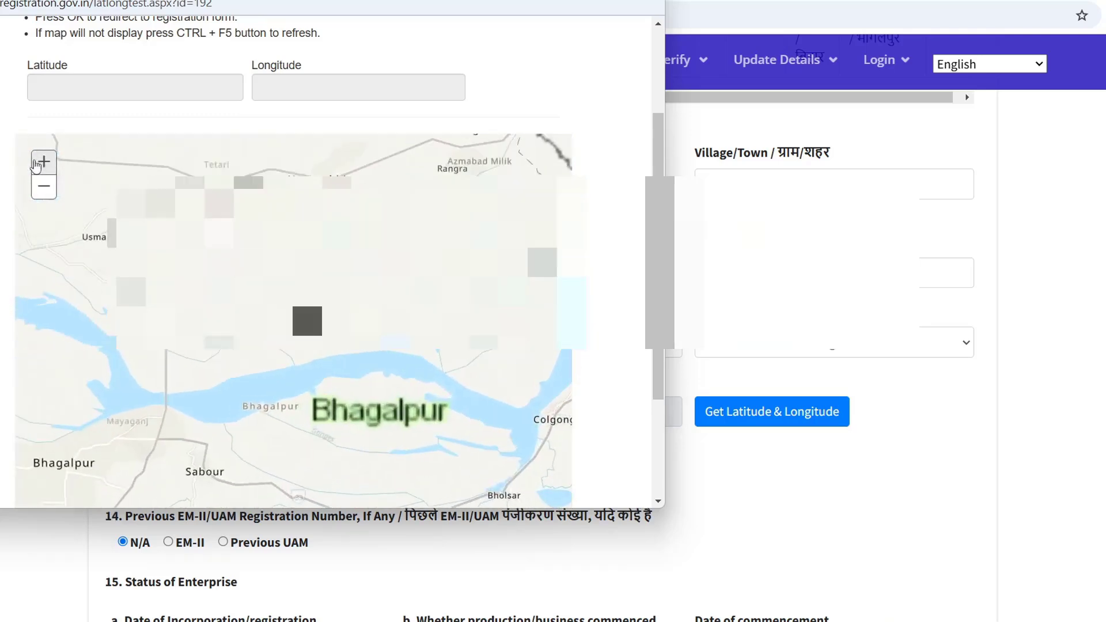
left_click(363, 351)
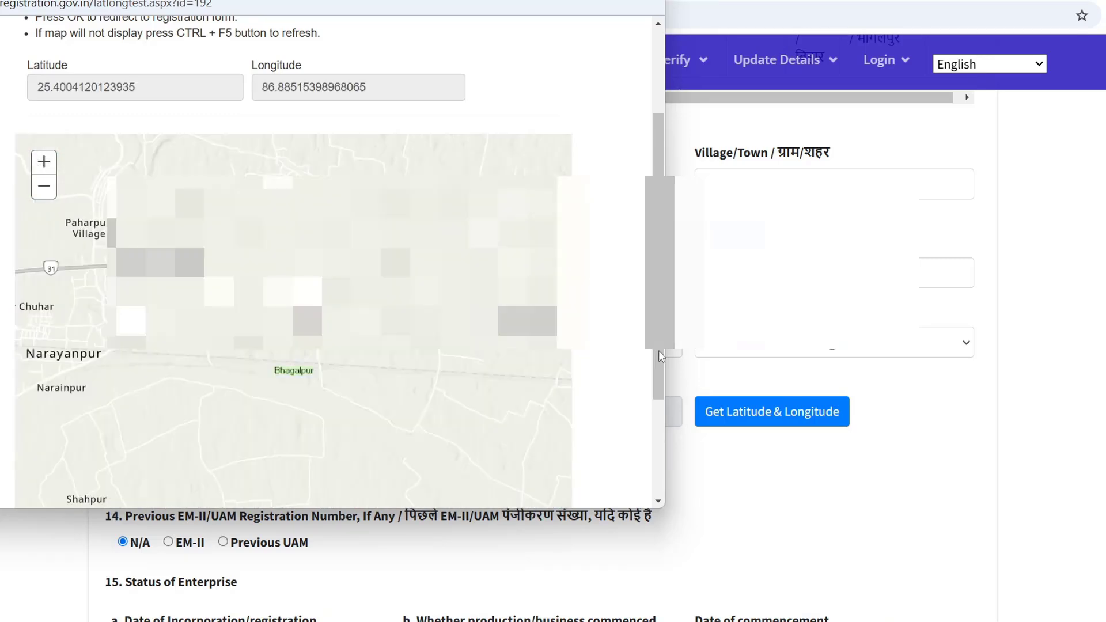
scroll(661, 360, "down", 3)
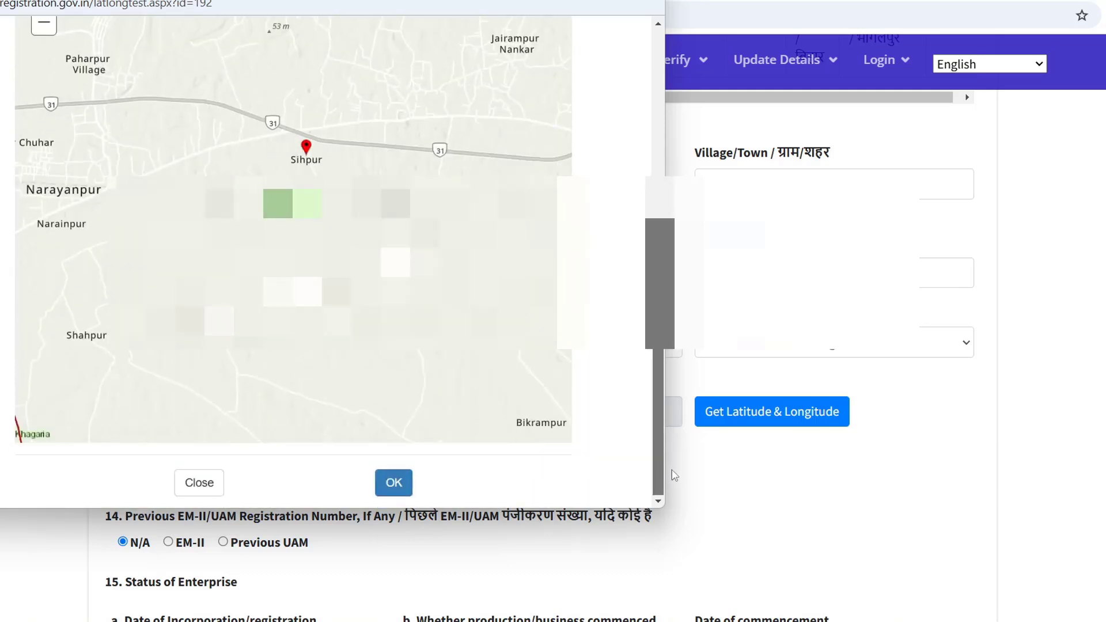
left_click(394, 478)
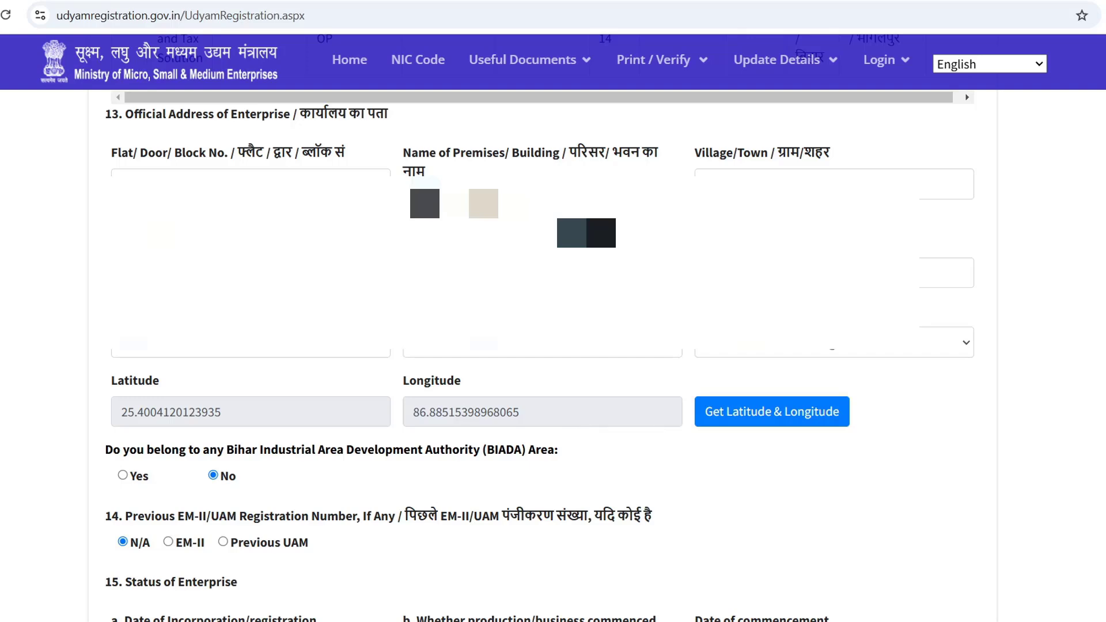
Step: Set the incorporation date to 13/10/2024 and start filling in the bank details
scroll(423, 156, "down", 5)
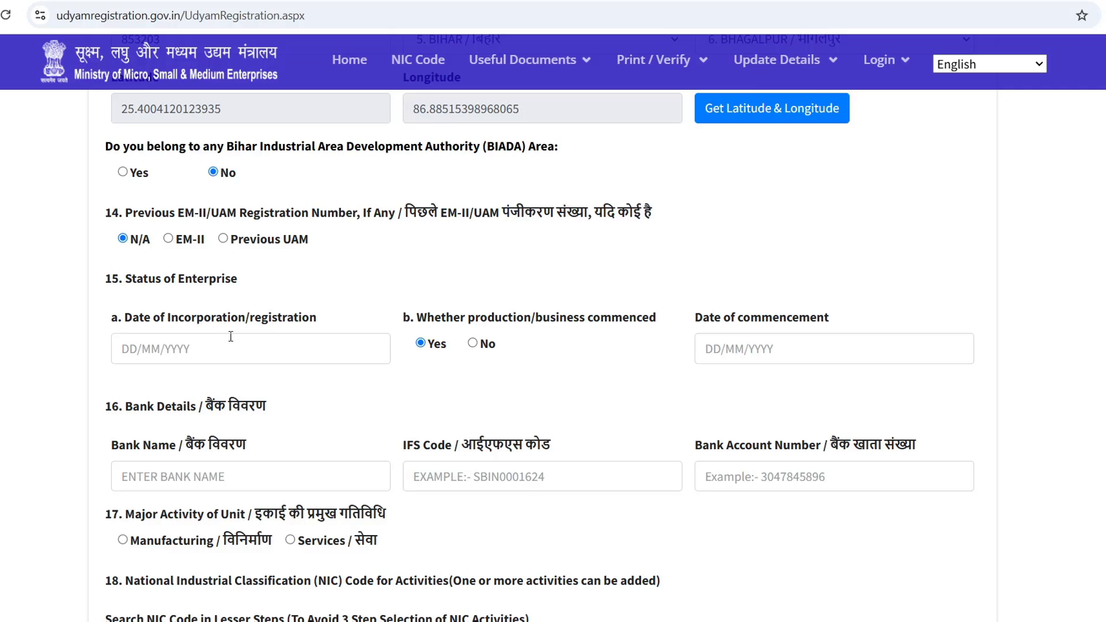
left_click(131, 352)
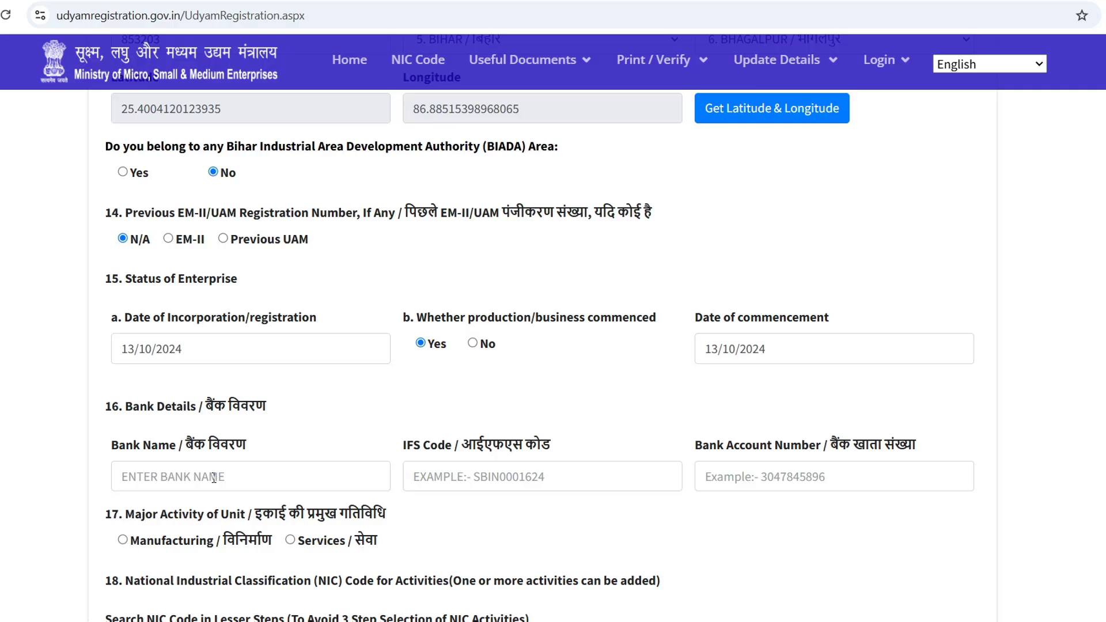
left_click(214, 477)
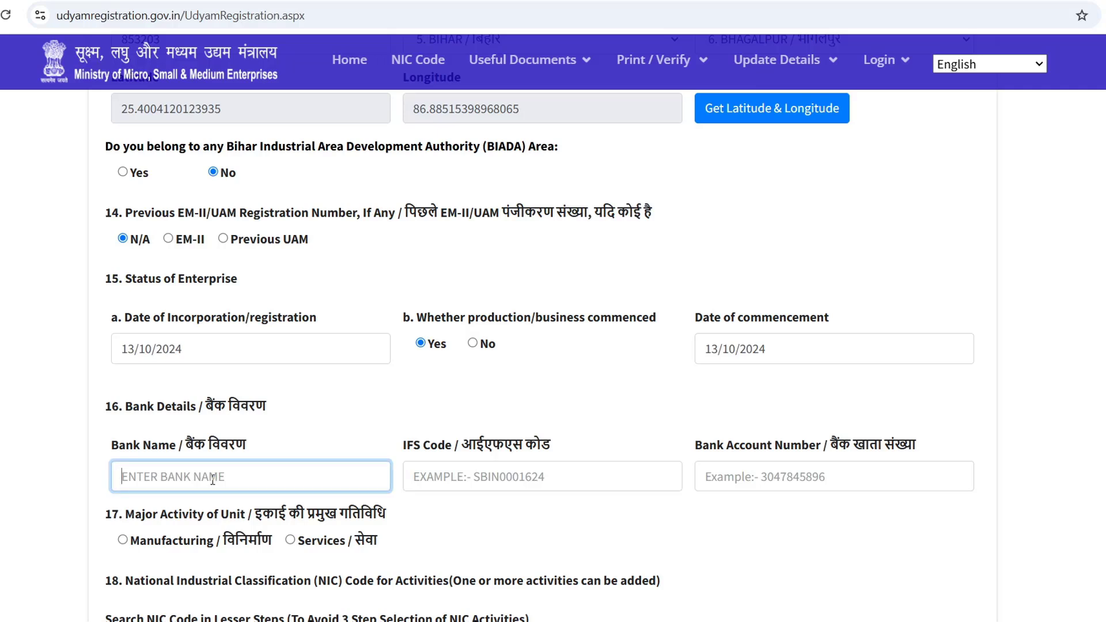
left_click(758, 380)
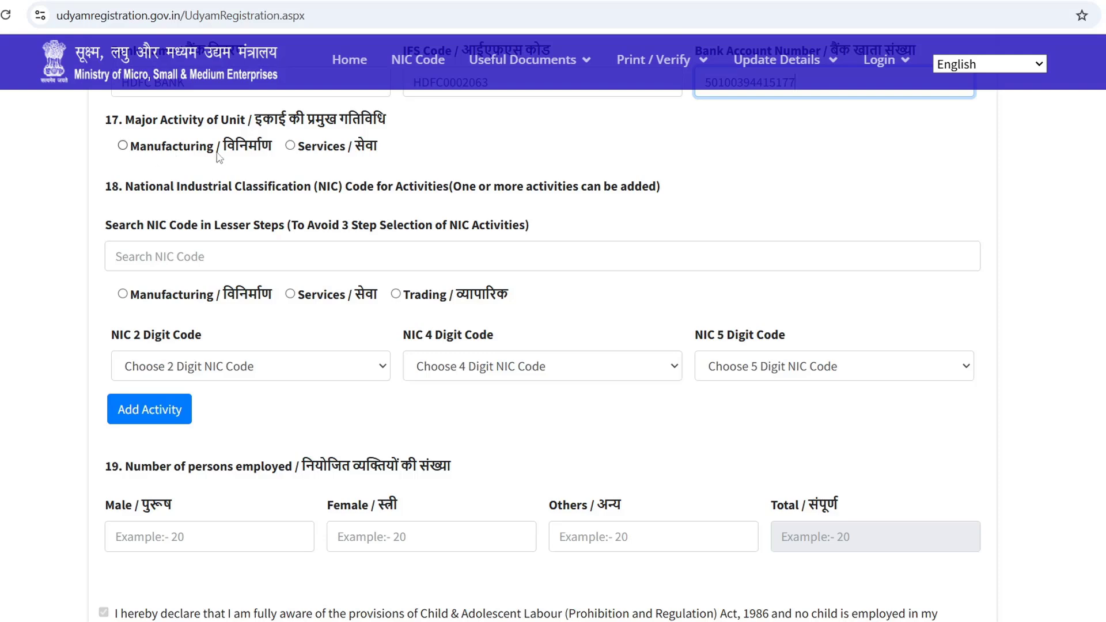
Step: Set major activity to Services and search 'LEGA' to choose NIC codes 69 and 6910-Legal activities
left_click(290, 146)
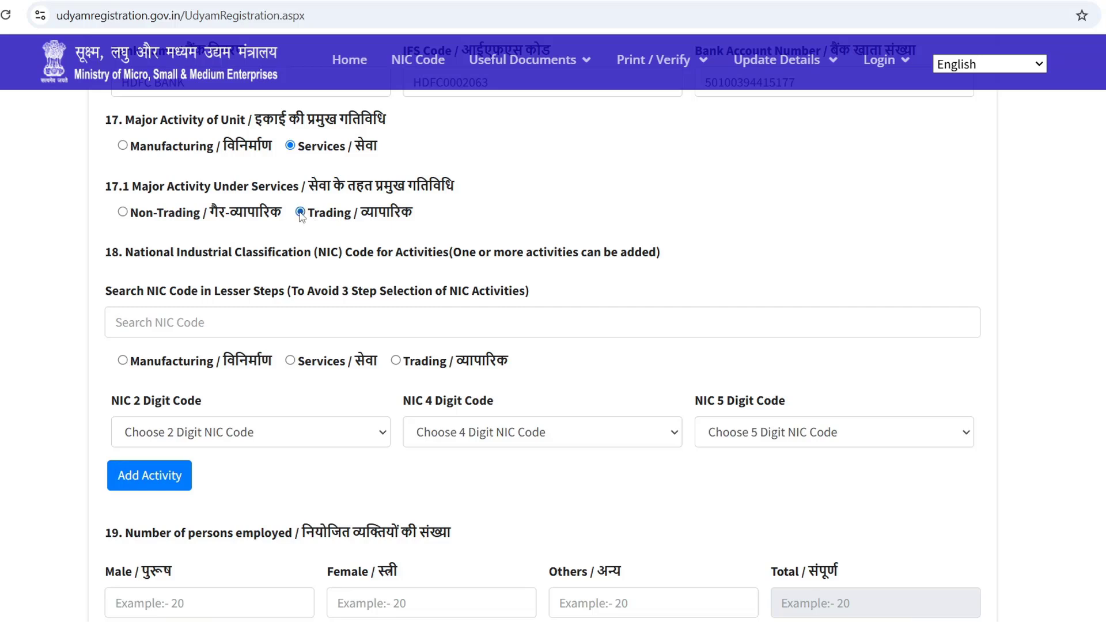
left_click(191, 326)
type("LEGA")
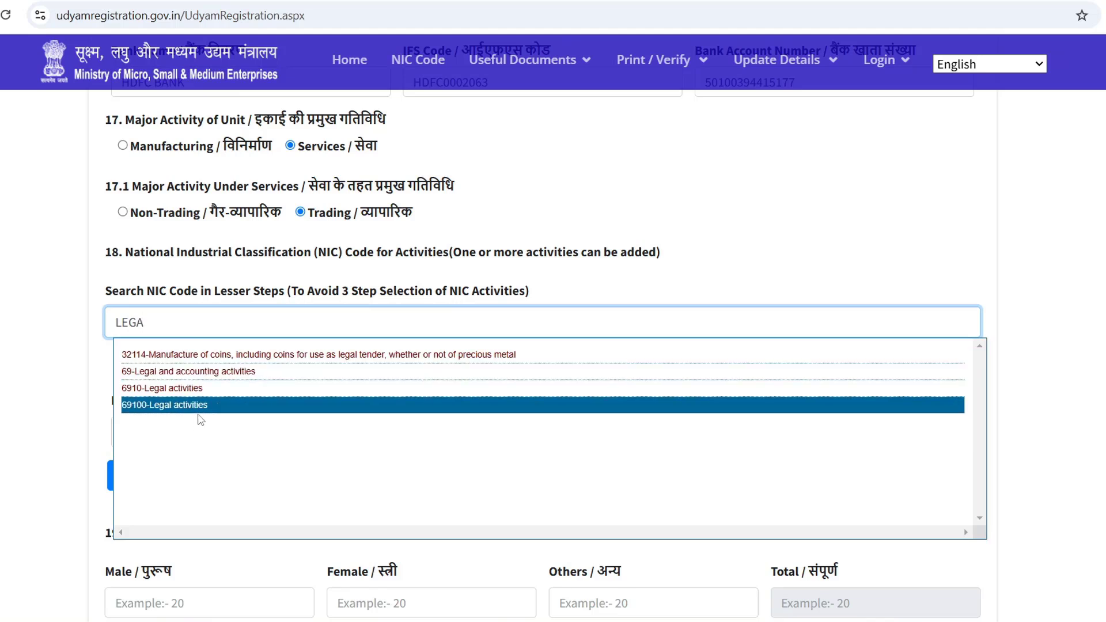
left_click(196, 378)
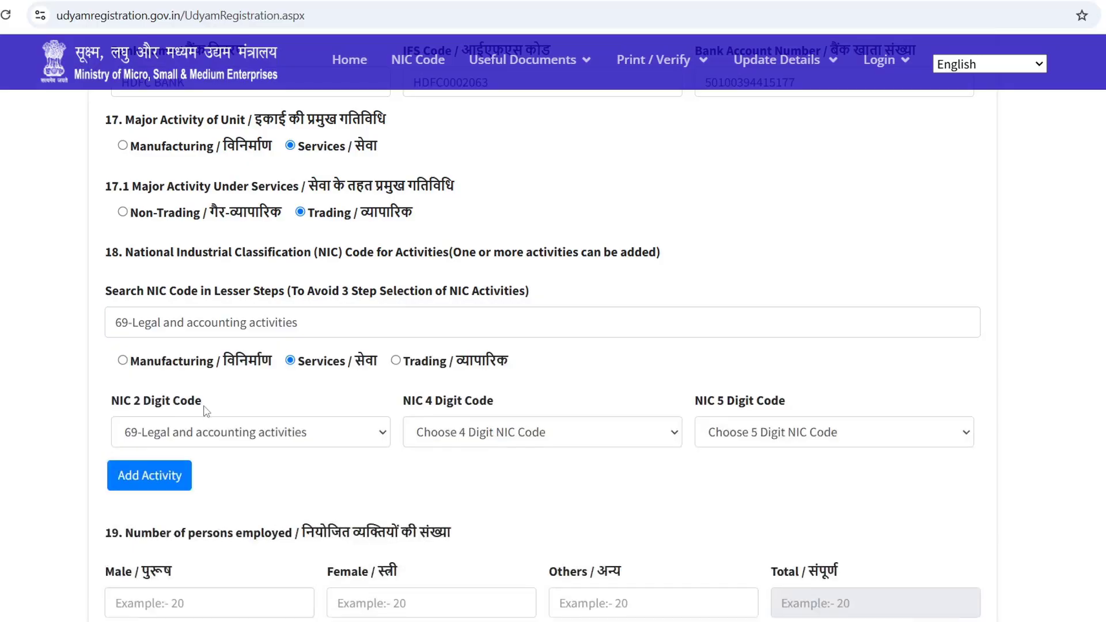
left_click(481, 439)
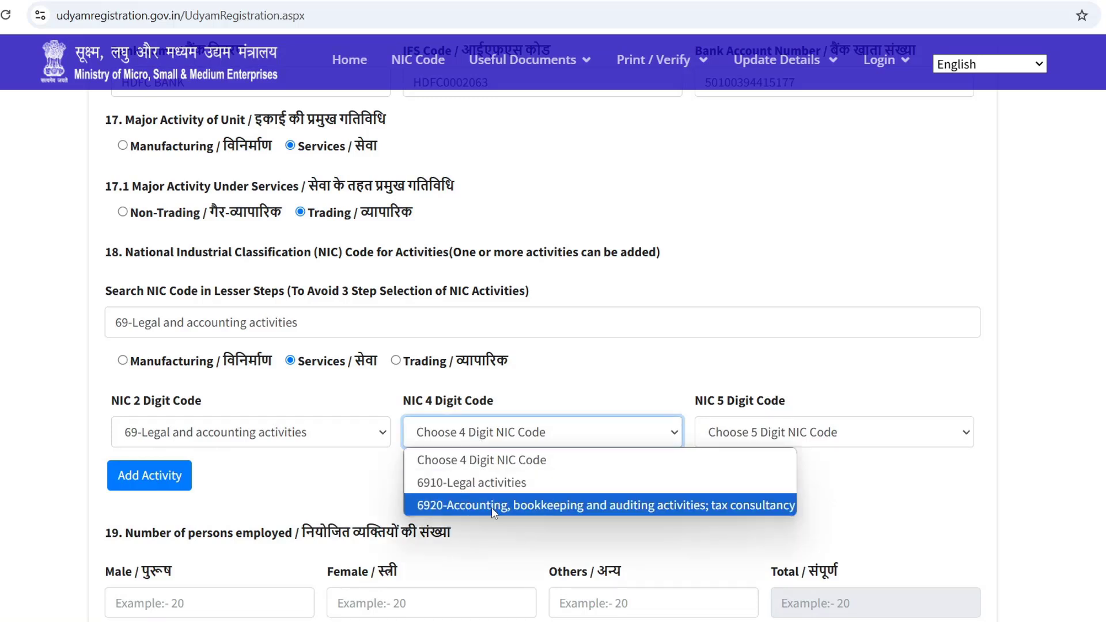
left_click(493, 484)
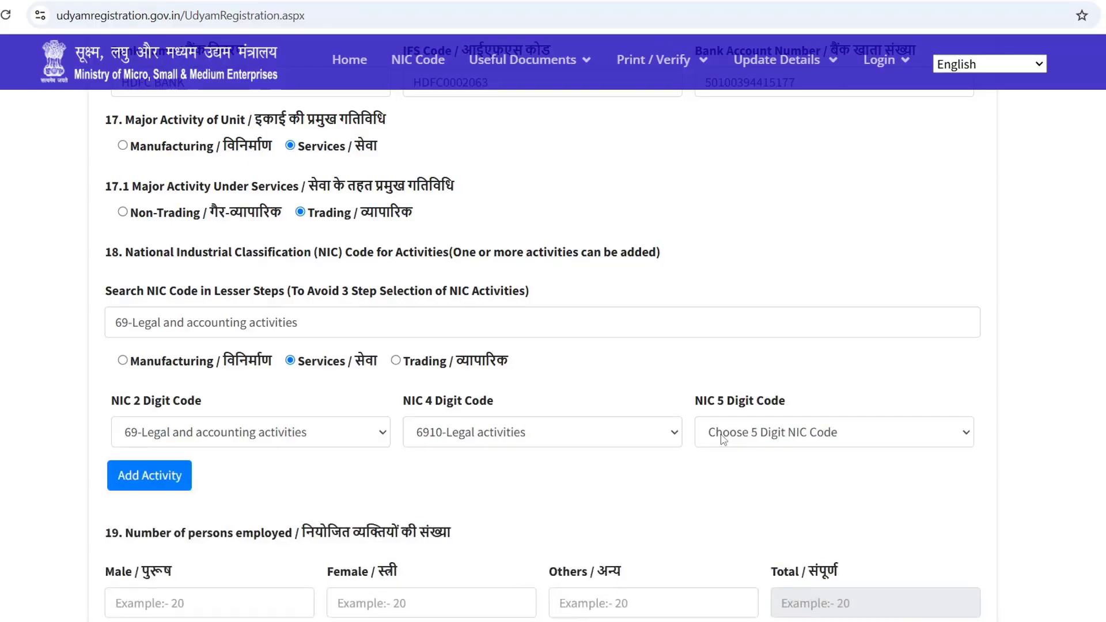
left_click(721, 433)
Step: Add 69100 Legal activities, then 6920/69201 Accounting, bookkeeping and auditing as a second activity
left_click(735, 484)
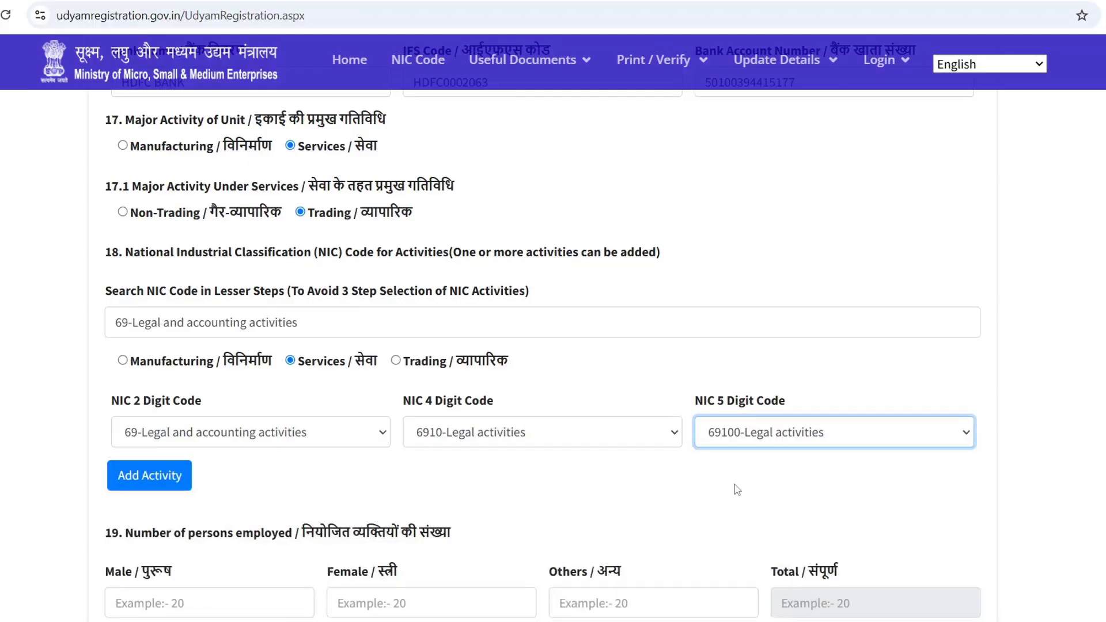
left_click(140, 482)
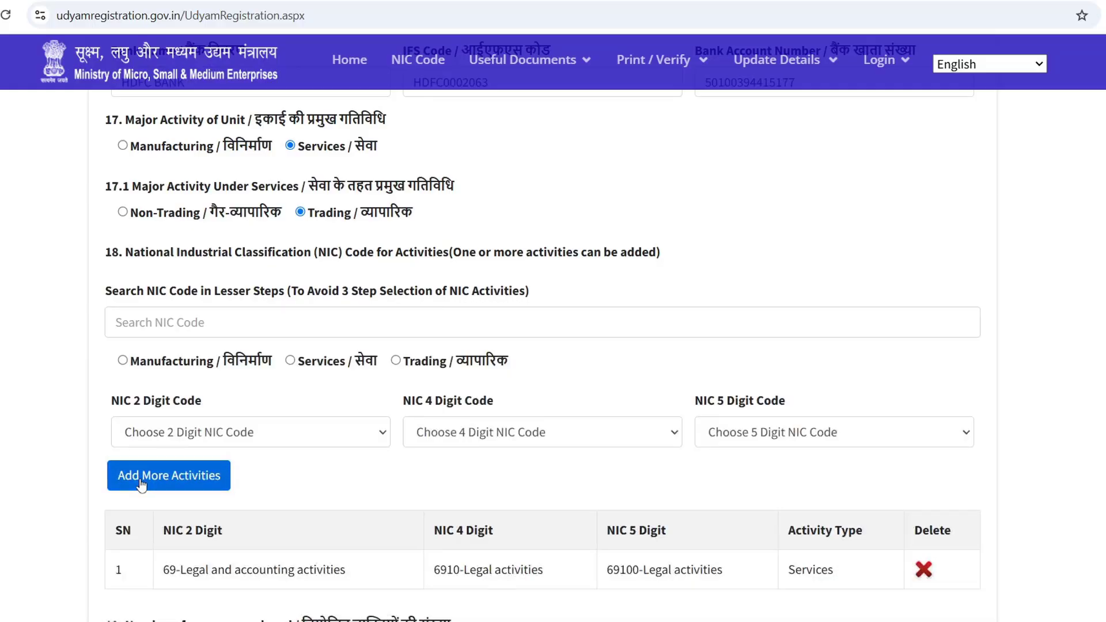
left_click(189, 324)
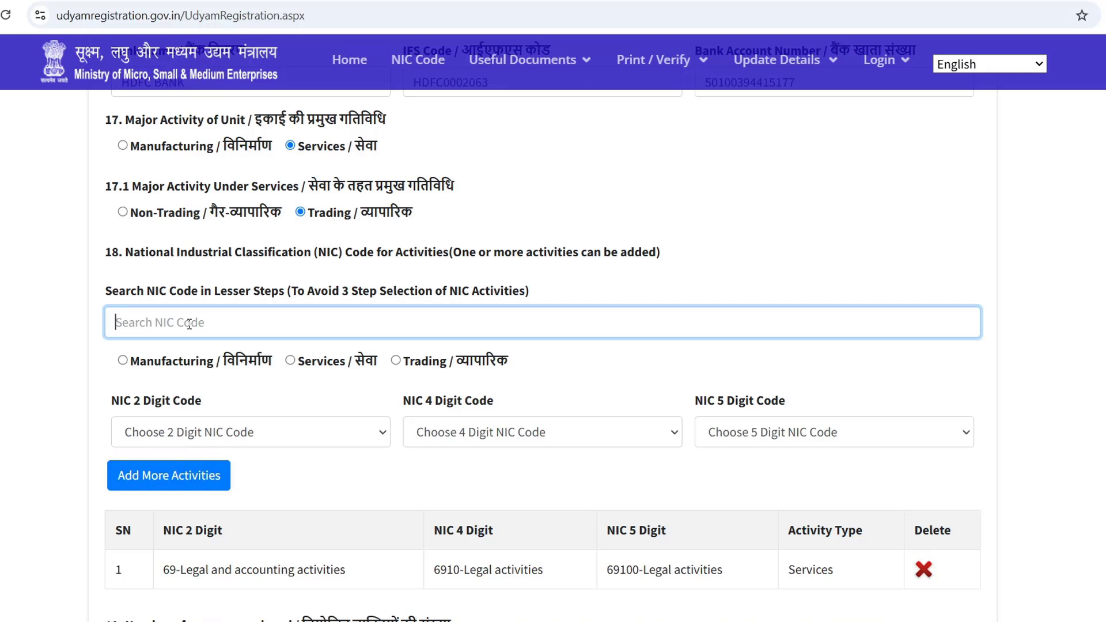
type("69")
key("BackSpace")
key("BackSpace")
type("LEGAL")
left_click(202, 348)
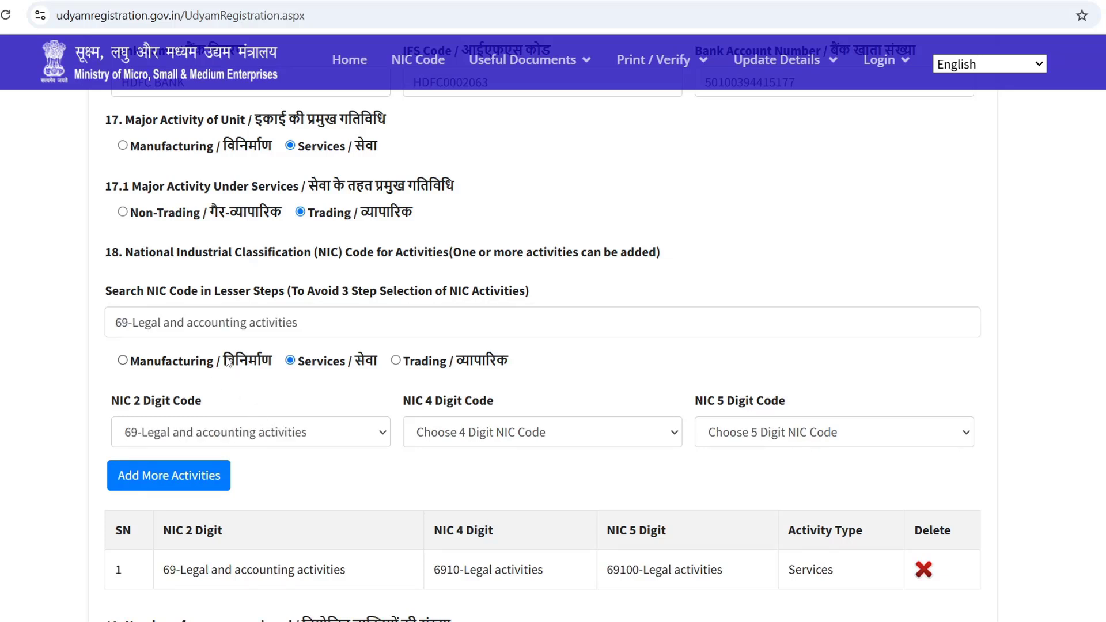
left_click(459, 442)
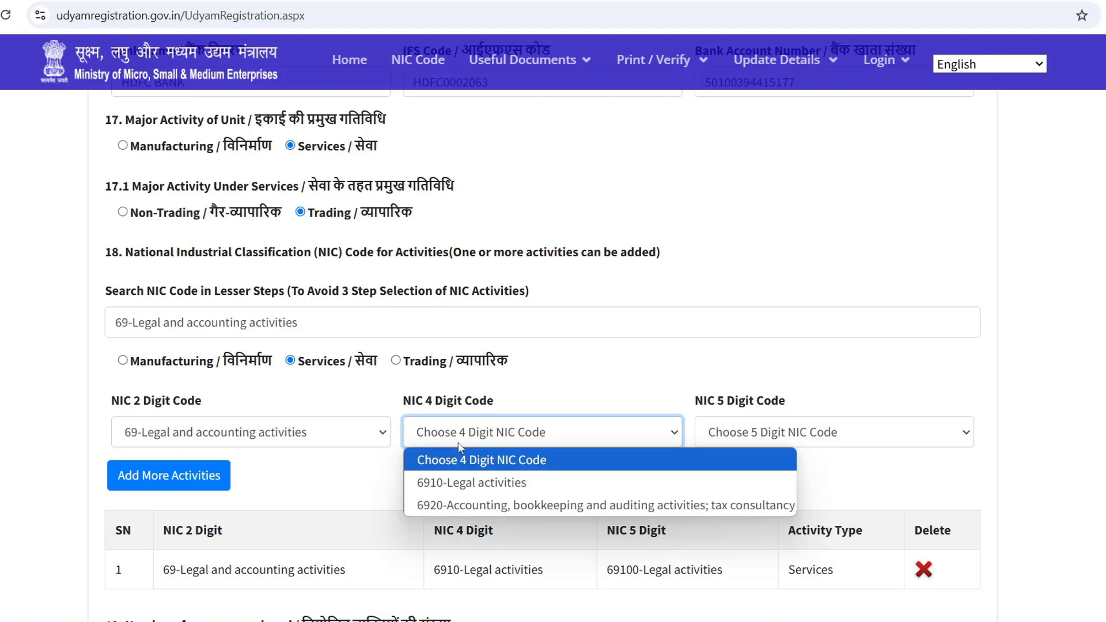
left_click(462, 506)
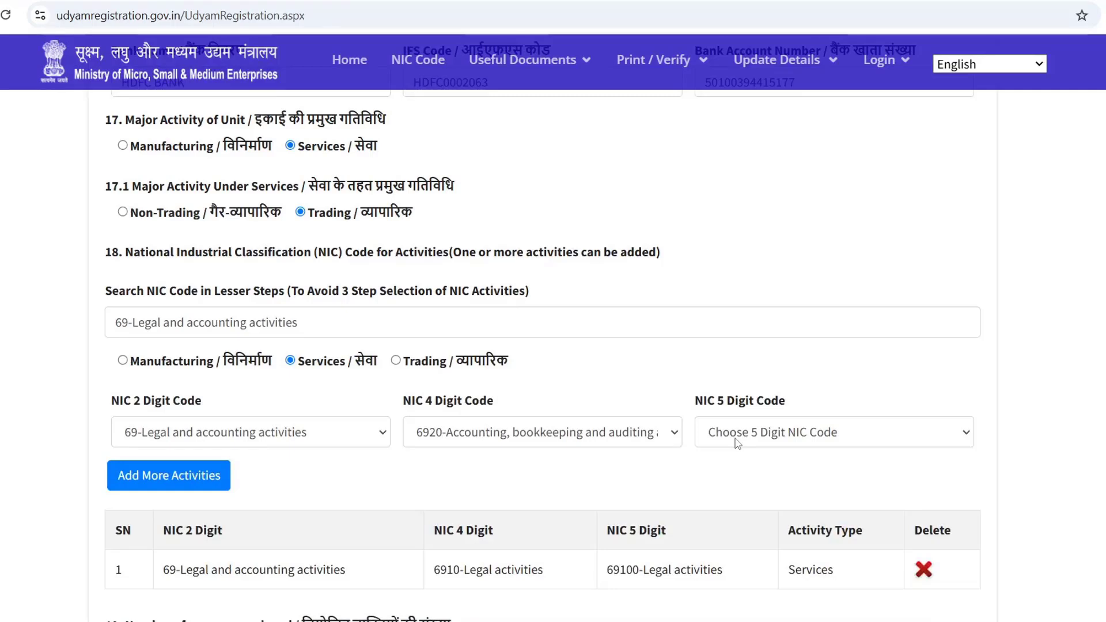
left_click(736, 438)
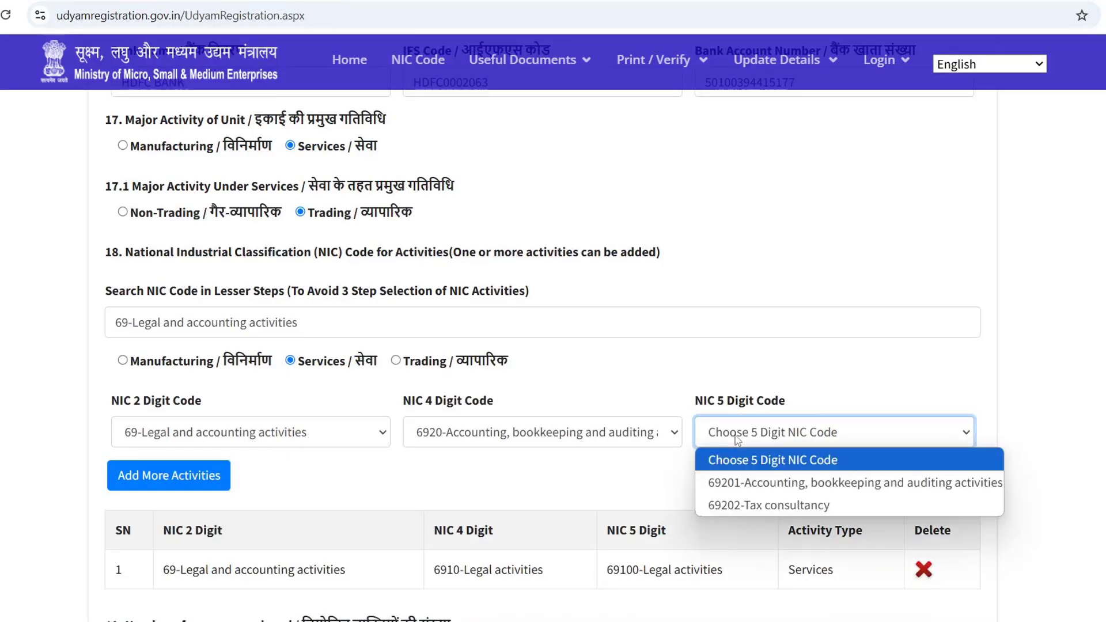
left_click(749, 492)
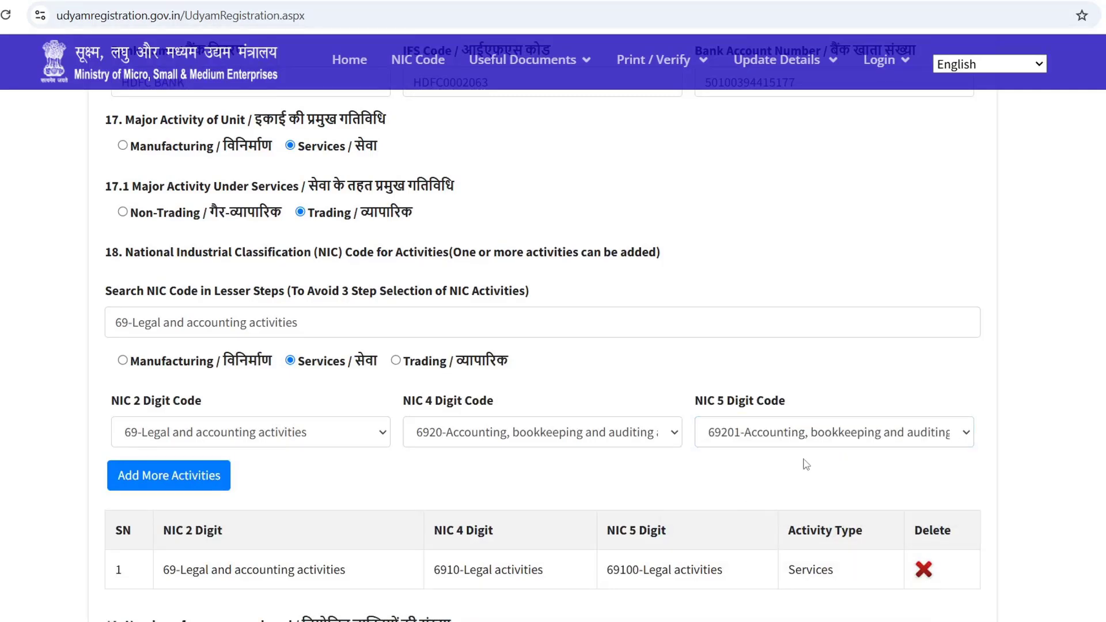
left_click(187, 478)
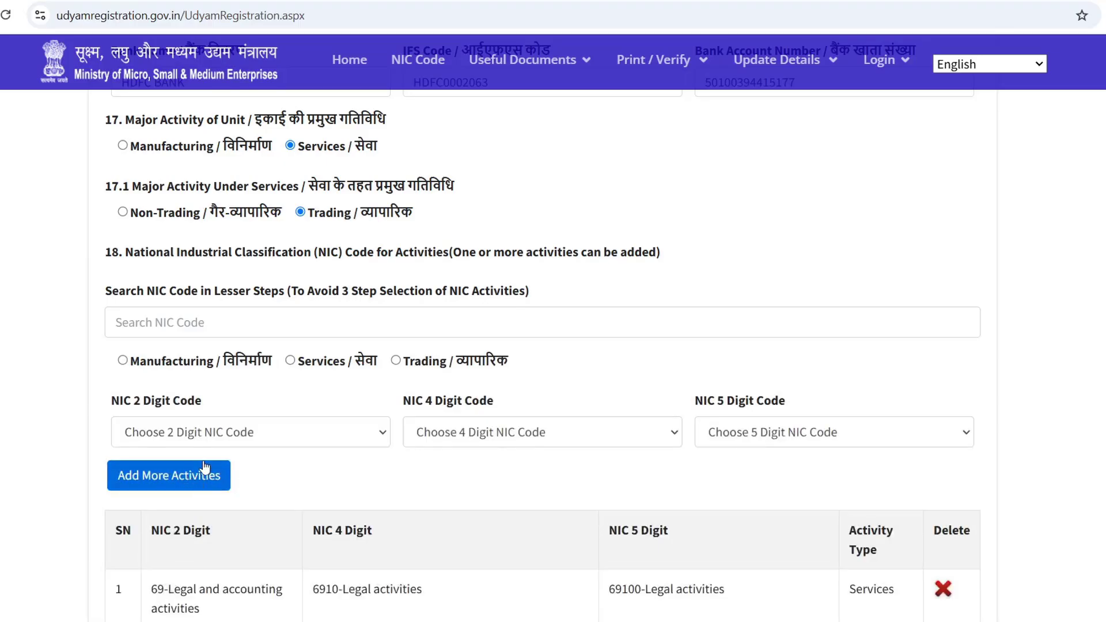
Step: Add 69202-Tax consultancy under 69 and 6920 as the third activity
left_click(207, 439)
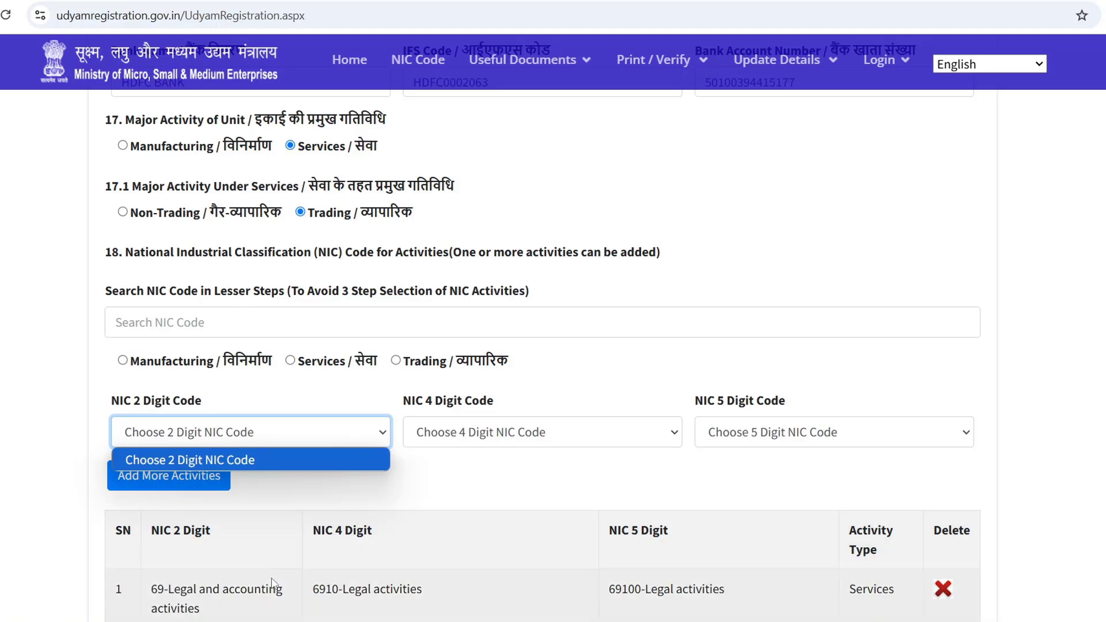
left_click(236, 324)
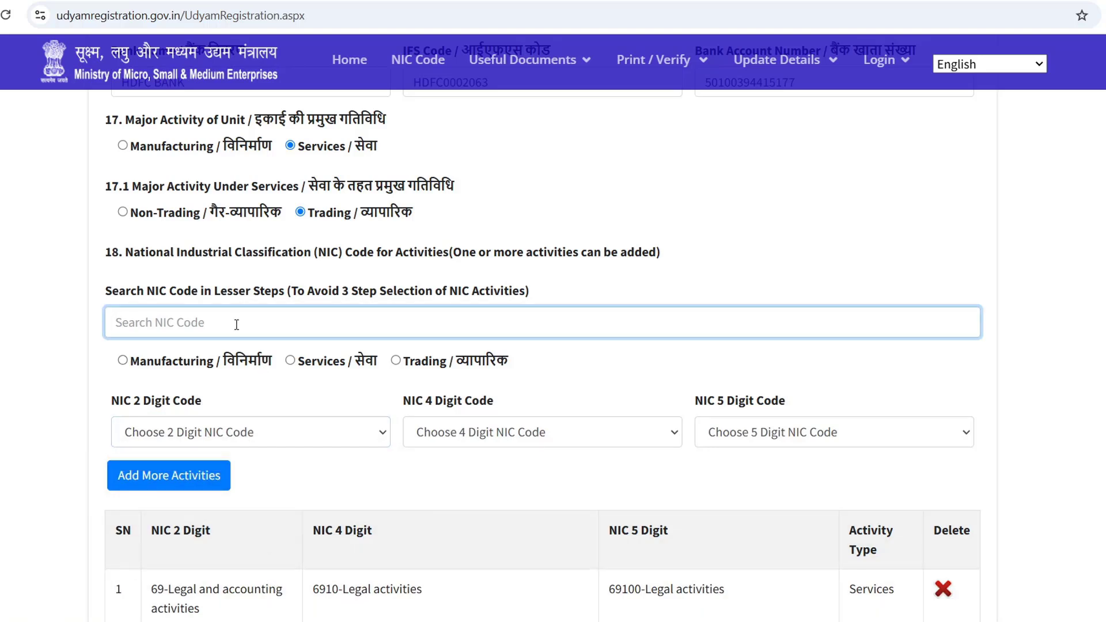
type("6")
left_click(343, 369)
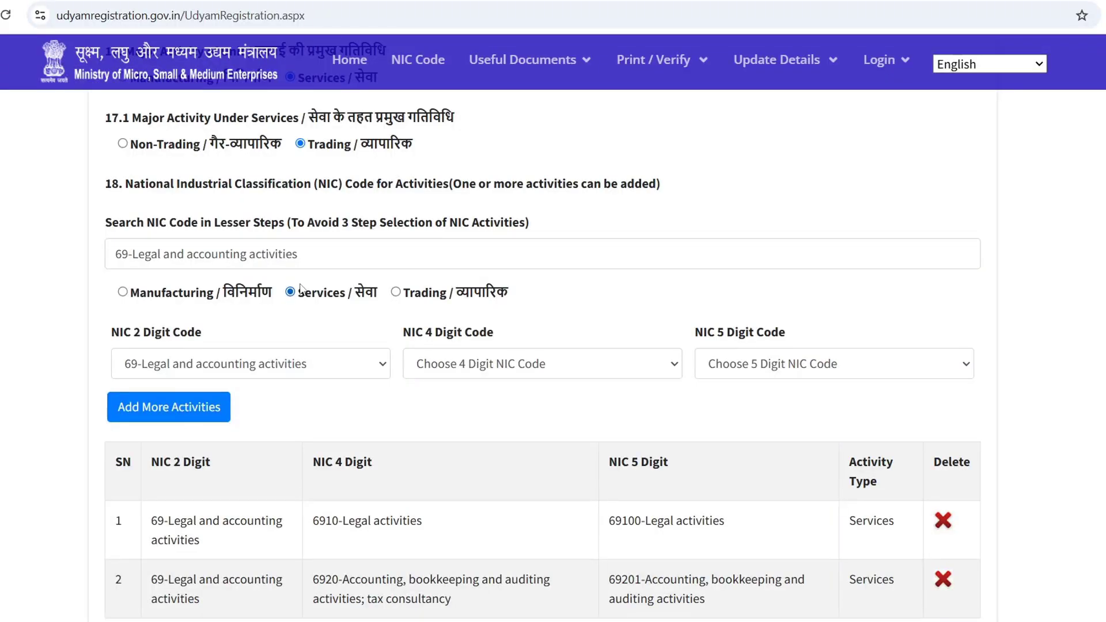
left_click(465, 365)
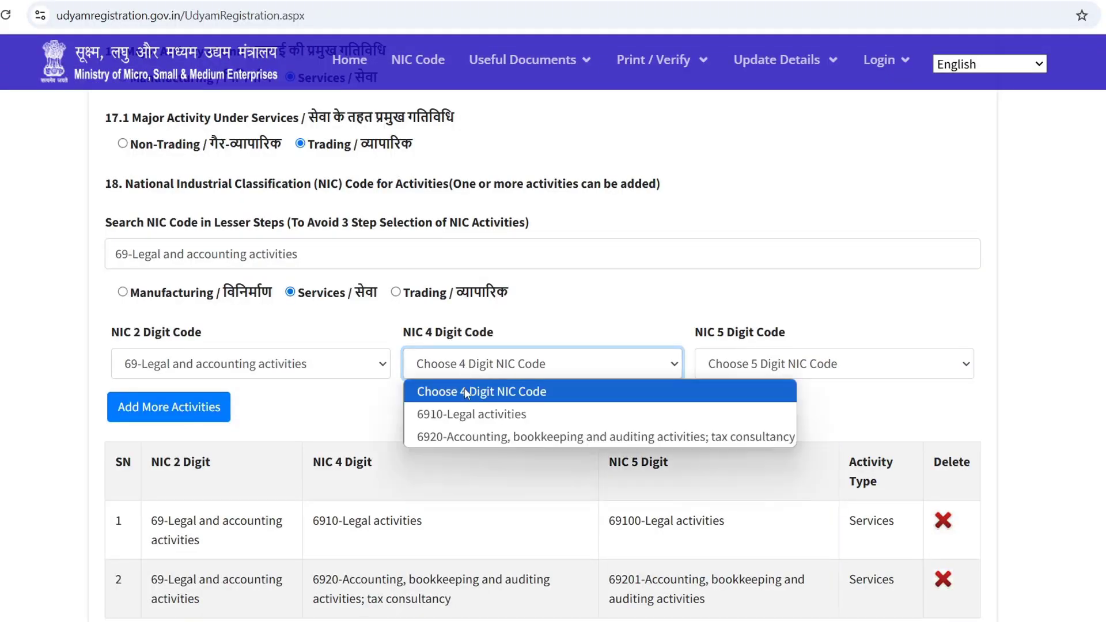
left_click(469, 437)
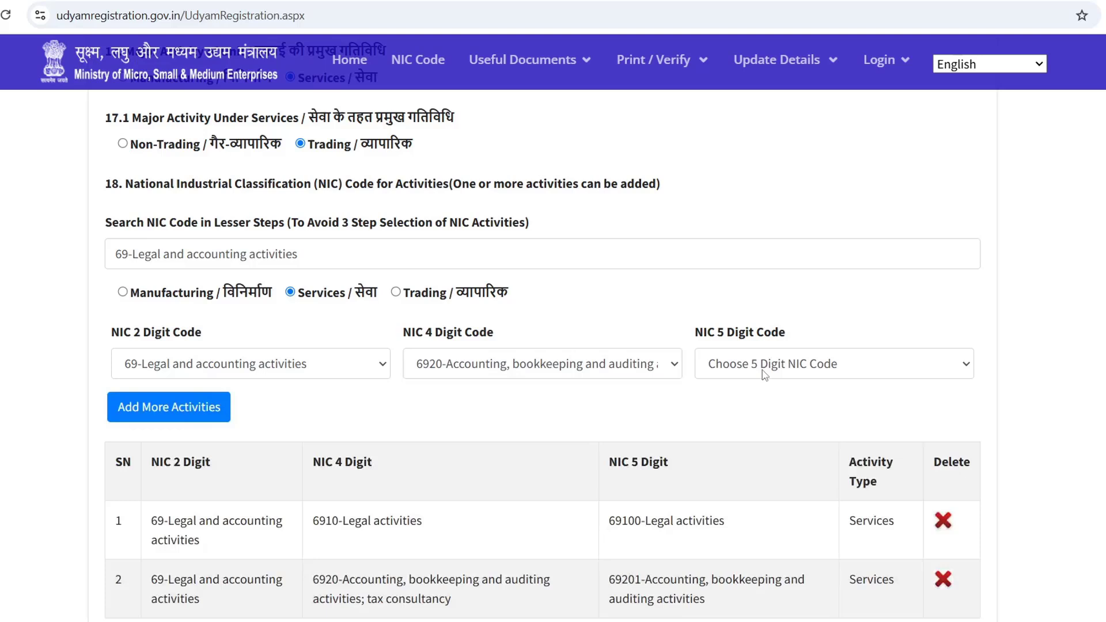
left_click(761, 369)
left_click(766, 436)
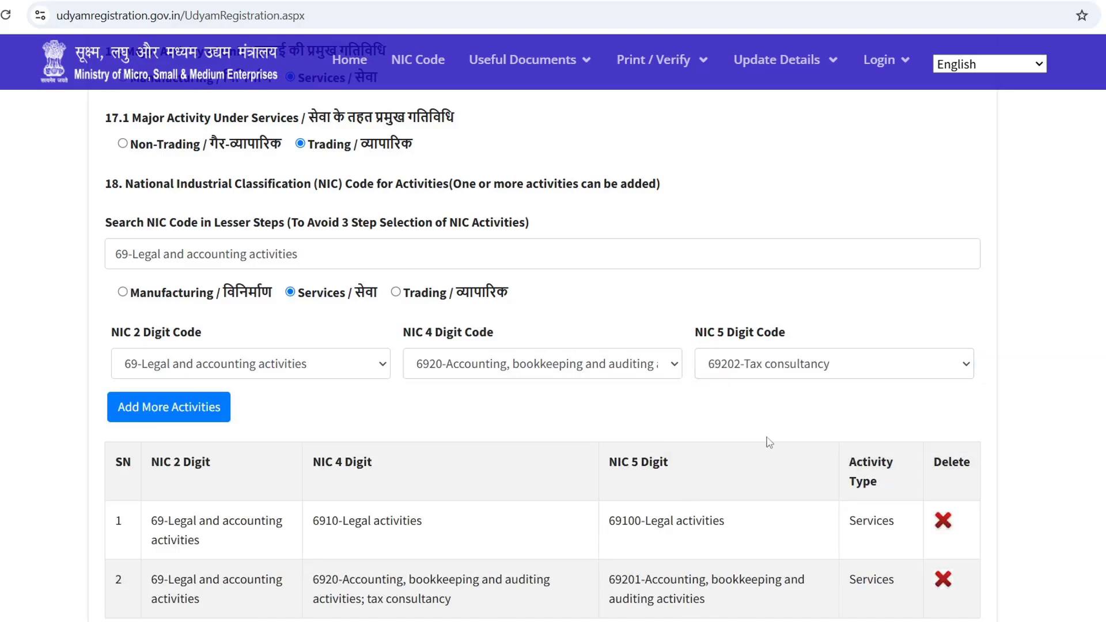
left_click(197, 409)
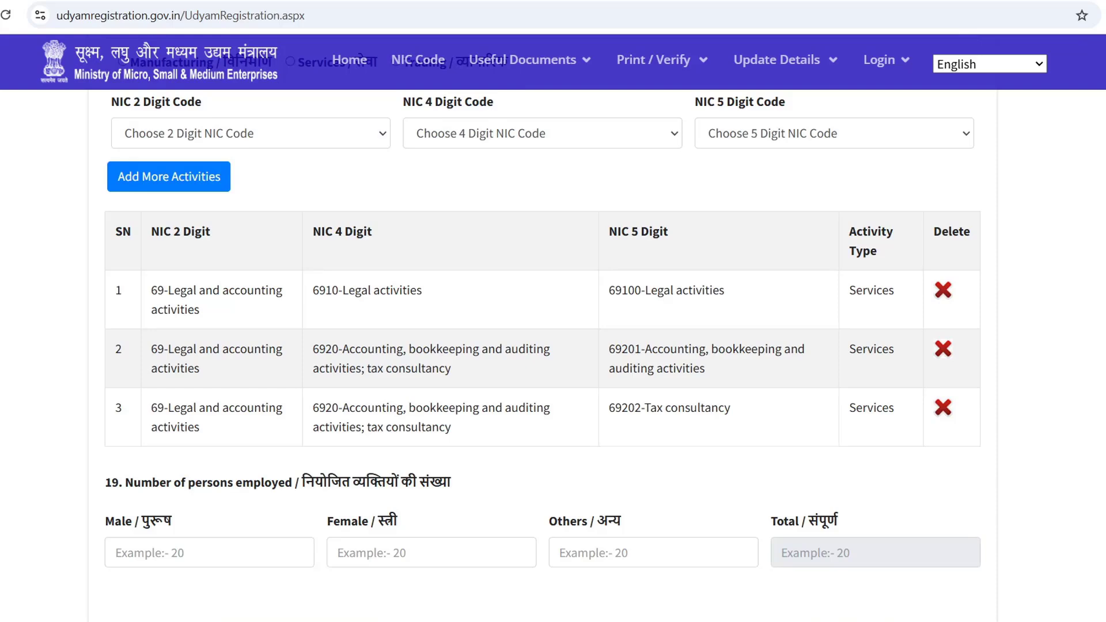
Step: Enter employee counts of 1 male, 0 female and 0 others
scroll(540, 327, "down", 6)
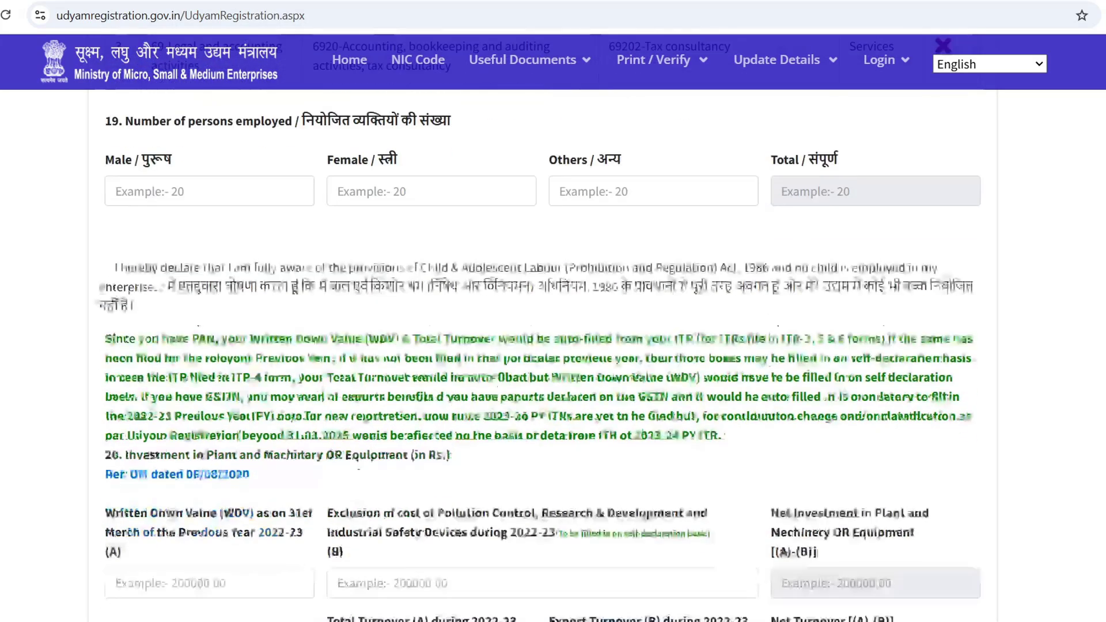
left_click(241, 197)
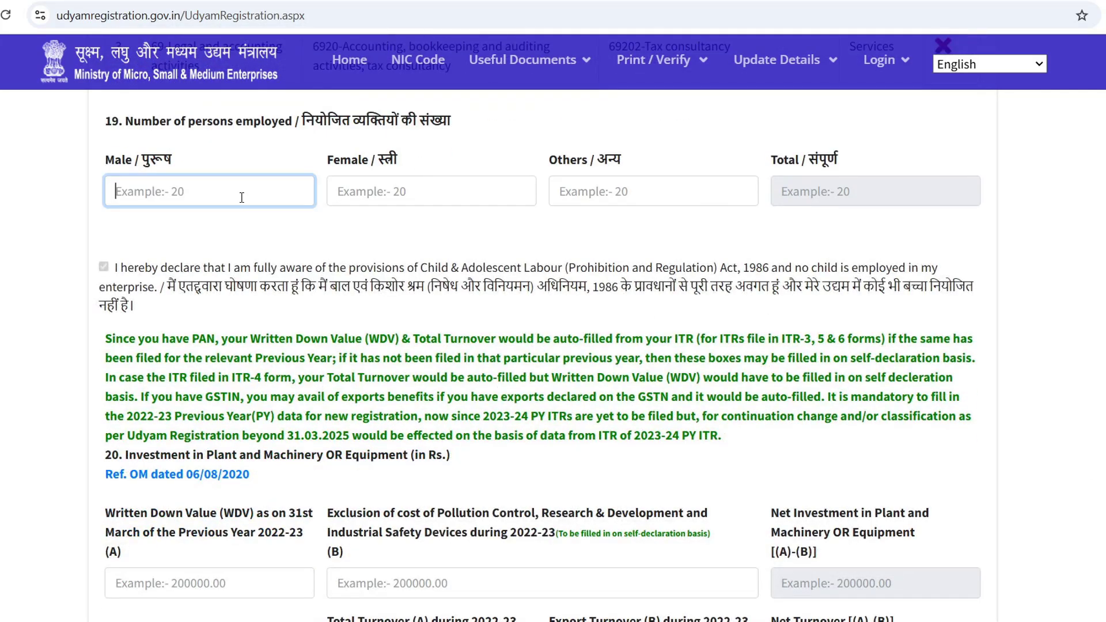
type("1")
key("Tab")
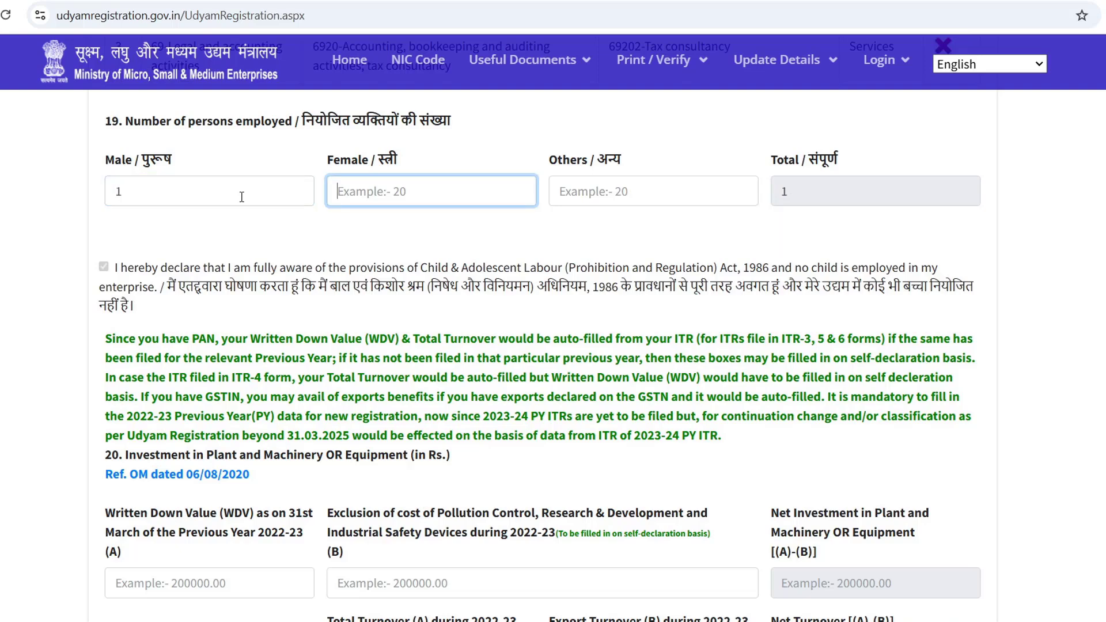
type("0")
key("Tab")
type("0")
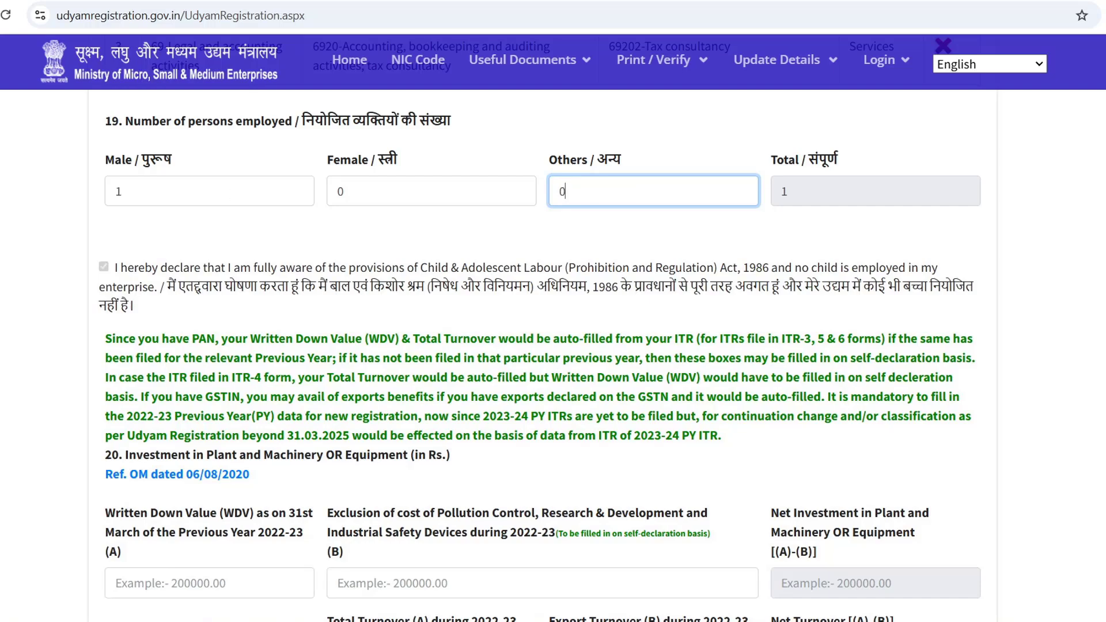
Step: Enter written down value (A) 185936 and exclusion (B) 0 for plant and machinery
scroll(552, 346, "down", 9)
scroll(552, 345, "up", 3)
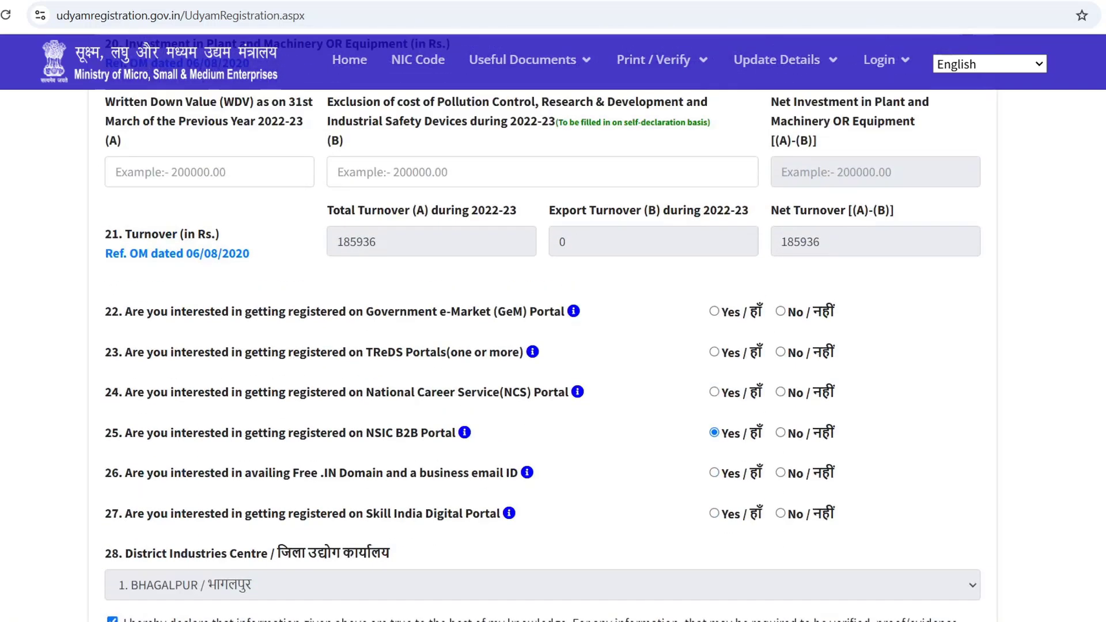
left_click(187, 206)
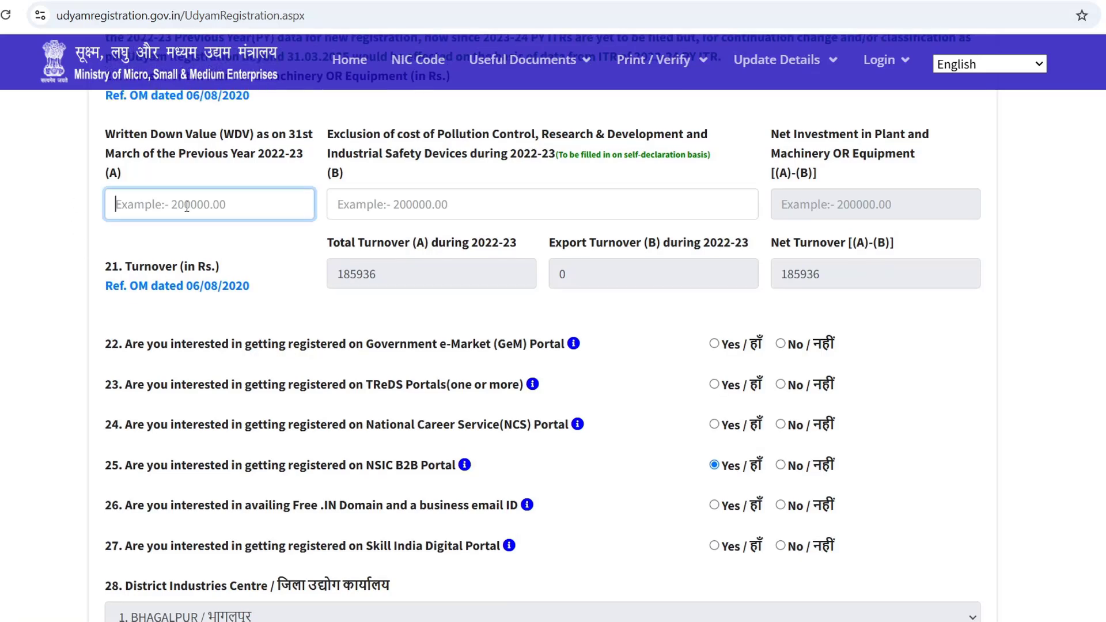
type("185")
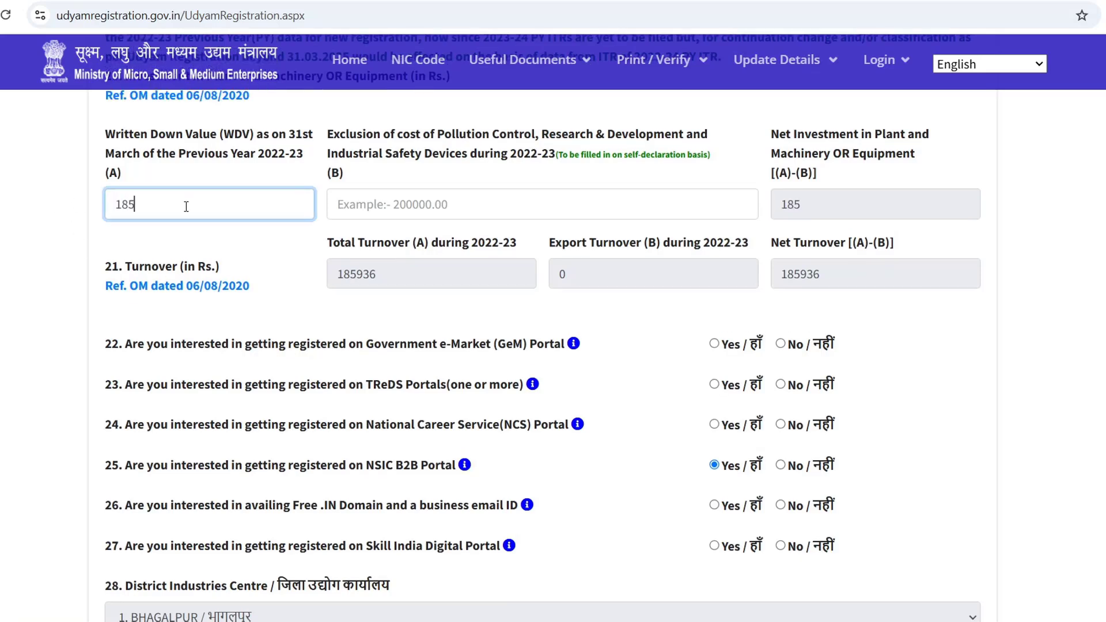
type("936")
left_click(475, 213)
type("0")
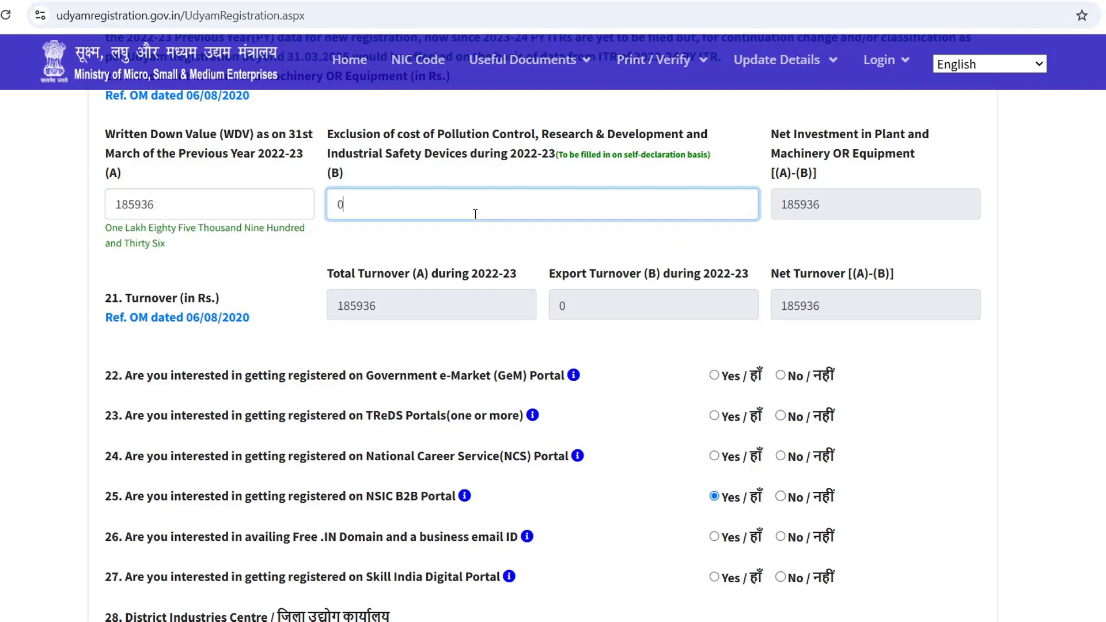
left_click(478, 262)
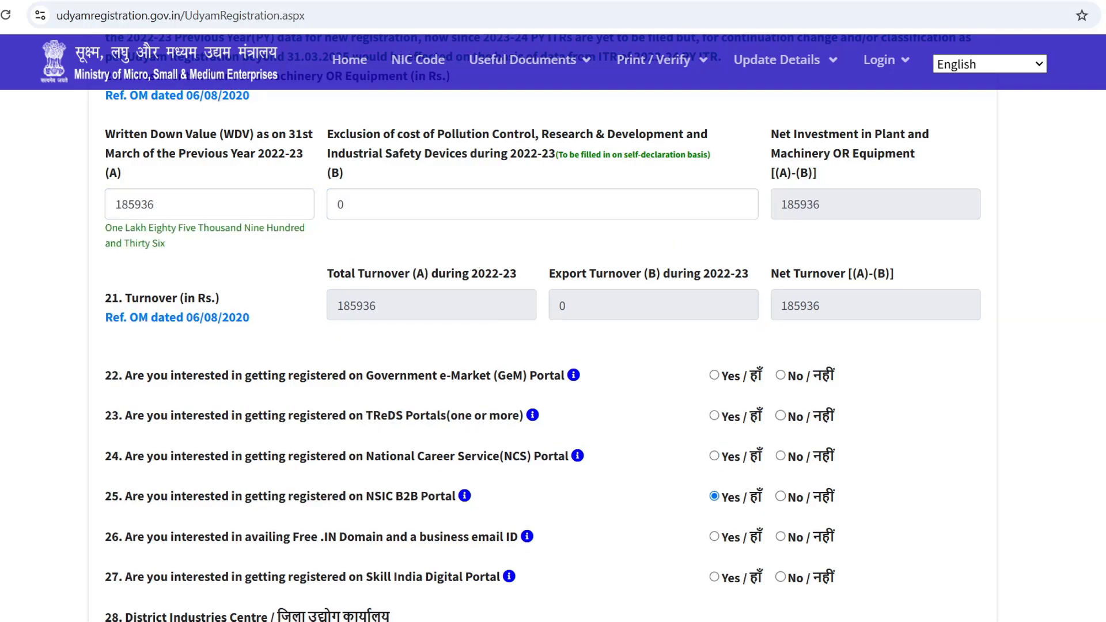
Step: Answer Yes to GeM, TReDS, NCS, Skill India and .IN domain questions, then submit for final OTP
left_click(714, 375)
left_click(715, 415)
left_click(715, 457)
scroll(553, 345, "down", 10)
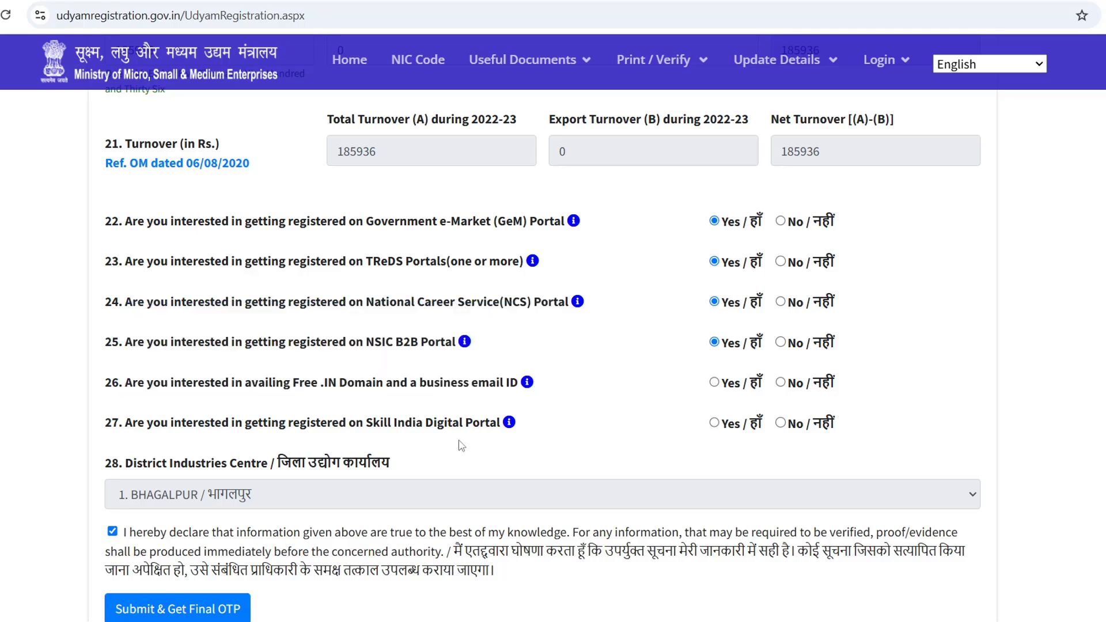
left_click(727, 424)
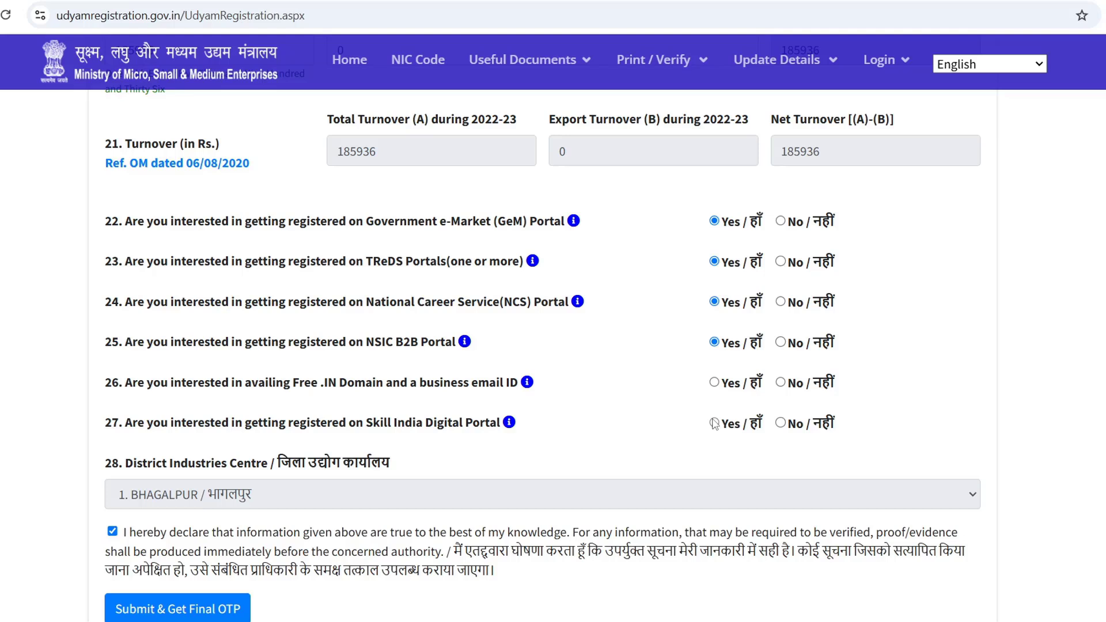
left_click(714, 382)
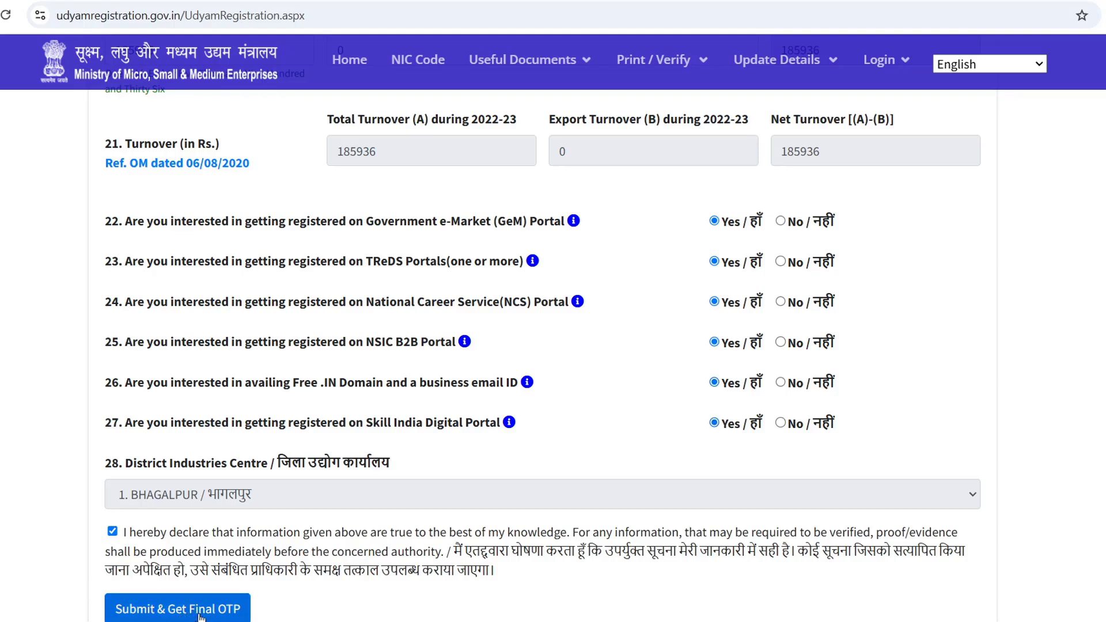
left_click(200, 614)
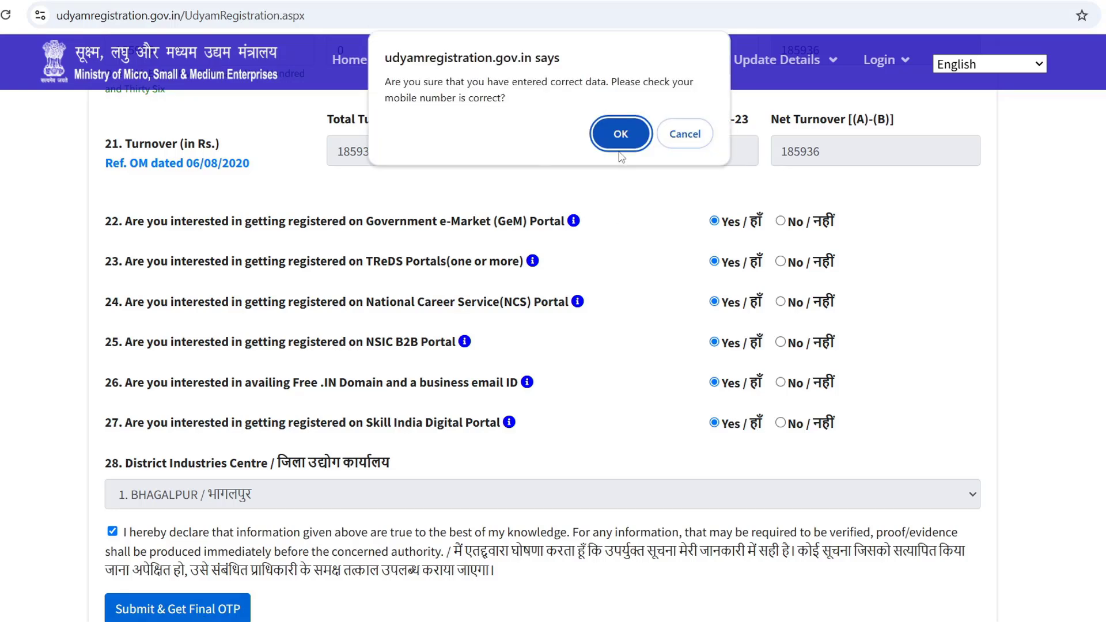
left_click(620, 134)
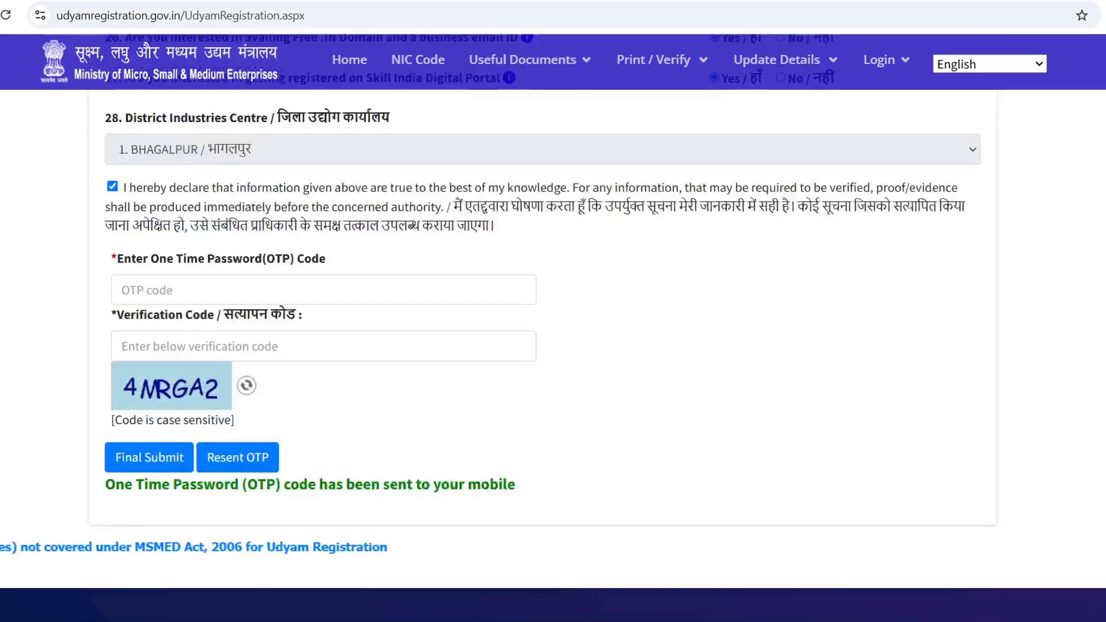
Step: Enter the mobile OTP and the captcha code, then make and confirm the final submission
left_click(335, 282)
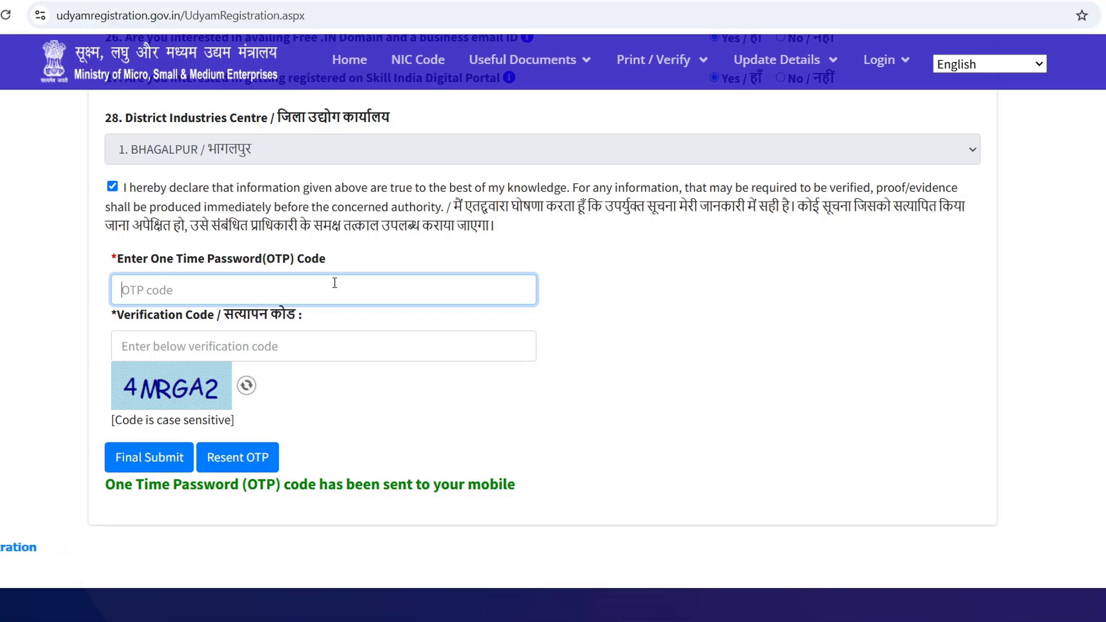
key("Tab")
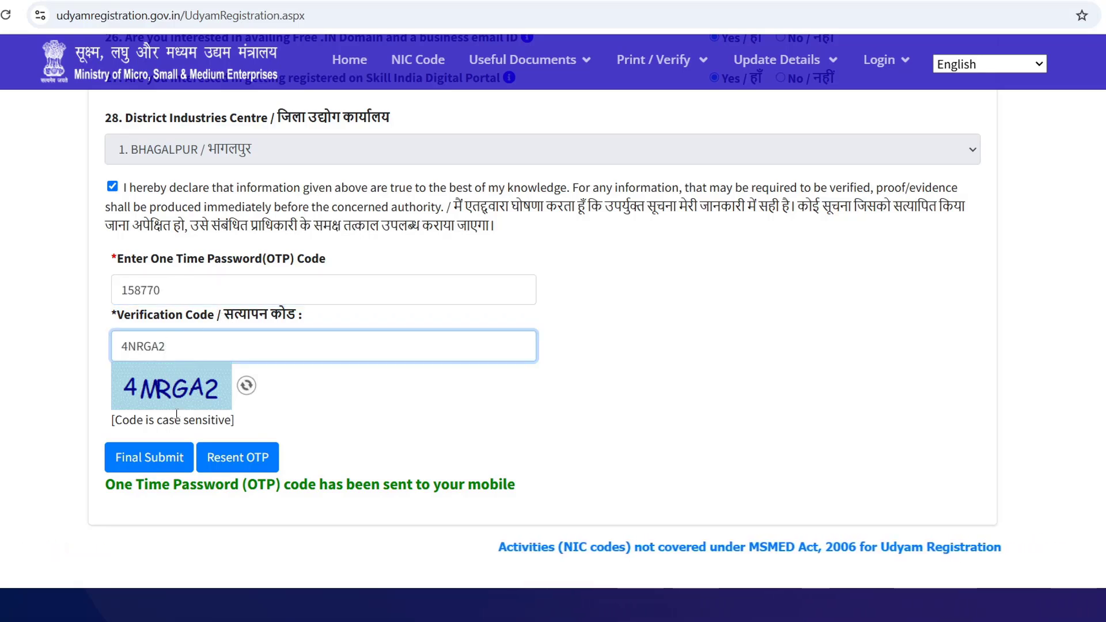
left_click(163, 467)
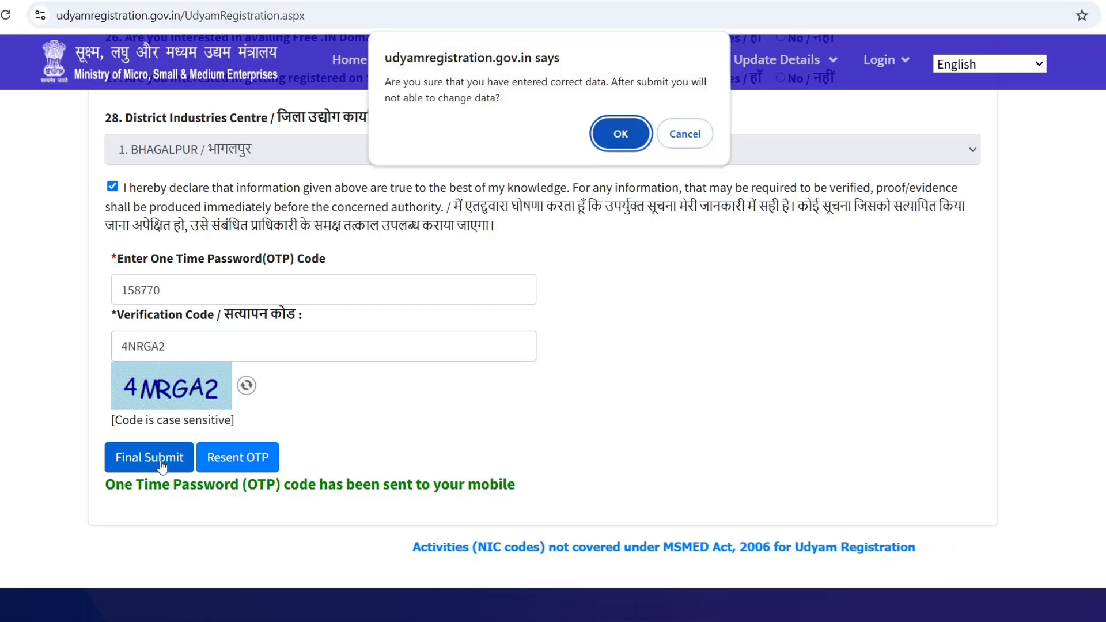
left_click(621, 134)
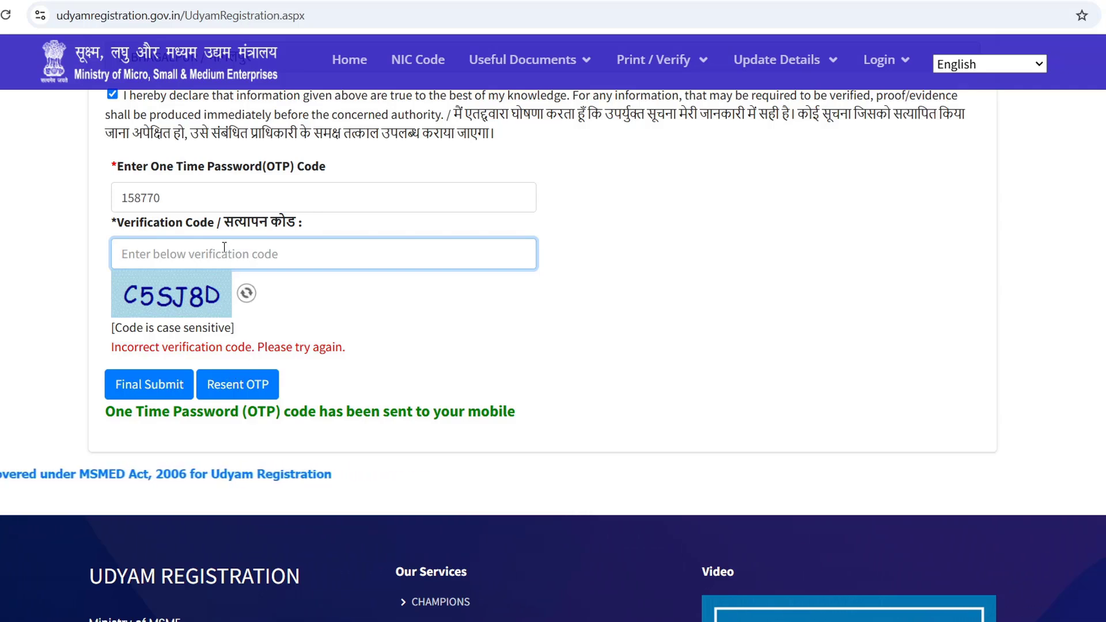
Step: Resubmit the registration with the refreshed captcha code and confirm it
type("C5SJ8D")
left_click(174, 397)
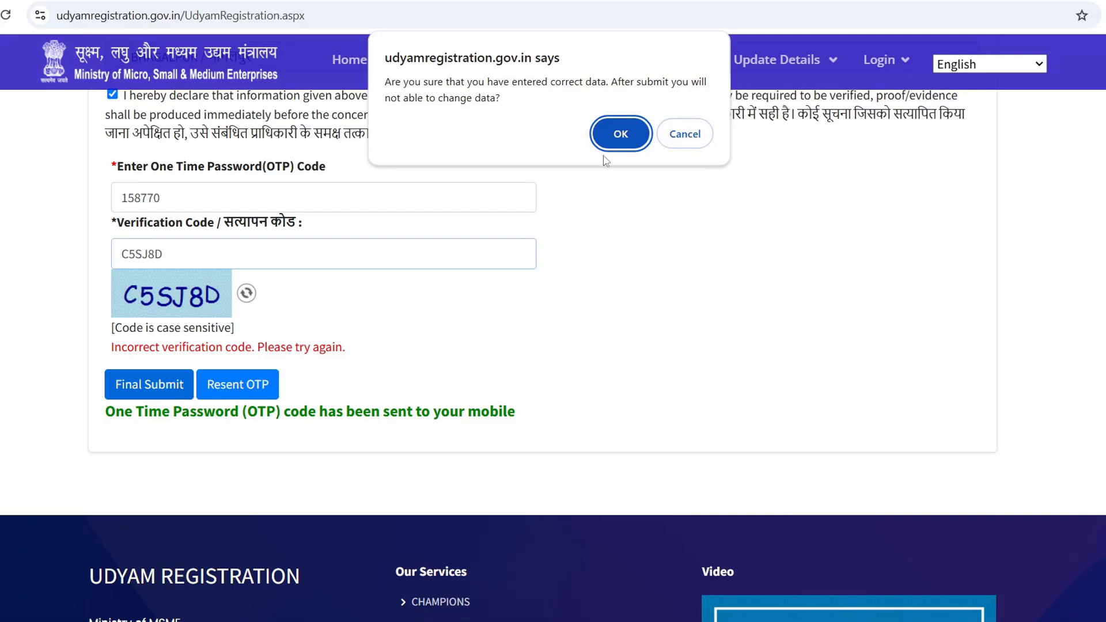
left_click(604, 143)
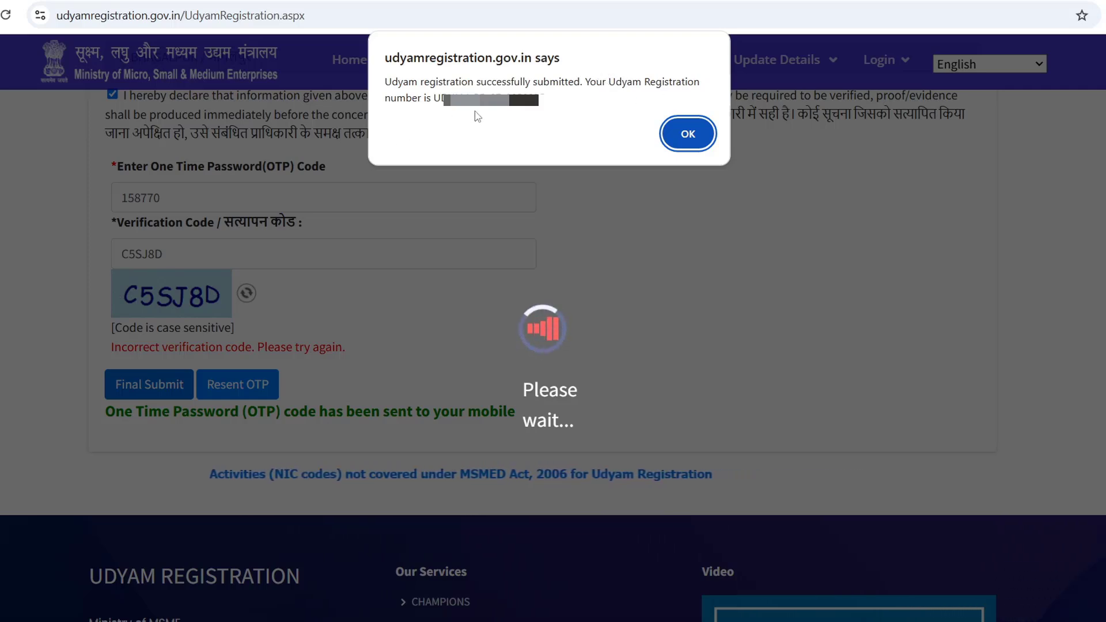
Step: Dismiss the success alert and paste the Udyam Registration Number into the login form
left_click(668, 136)
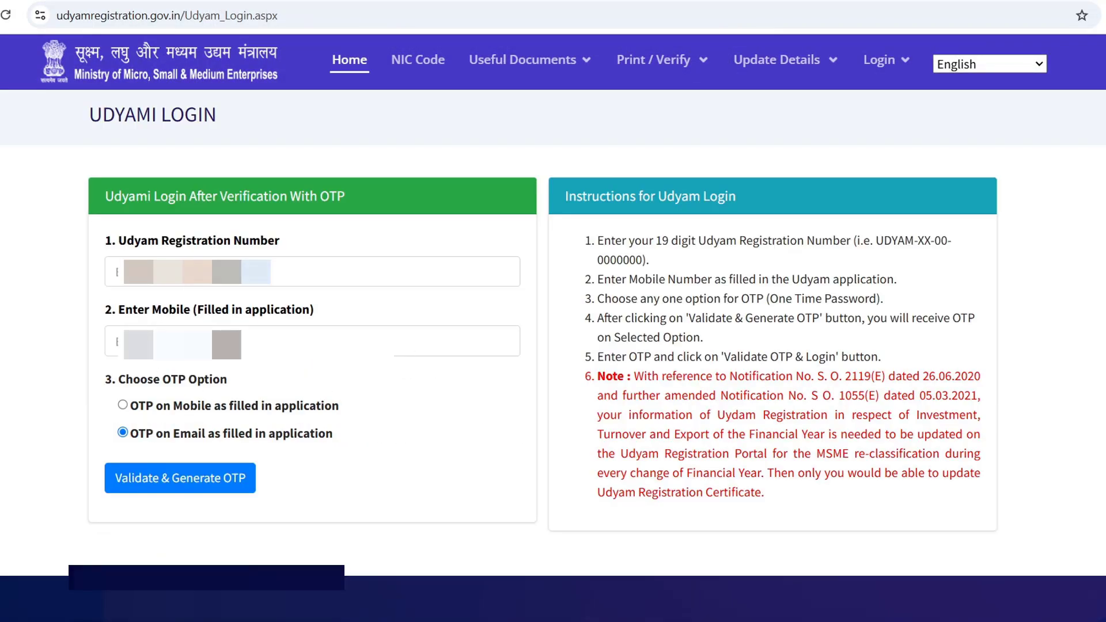
left_click(231, 272)
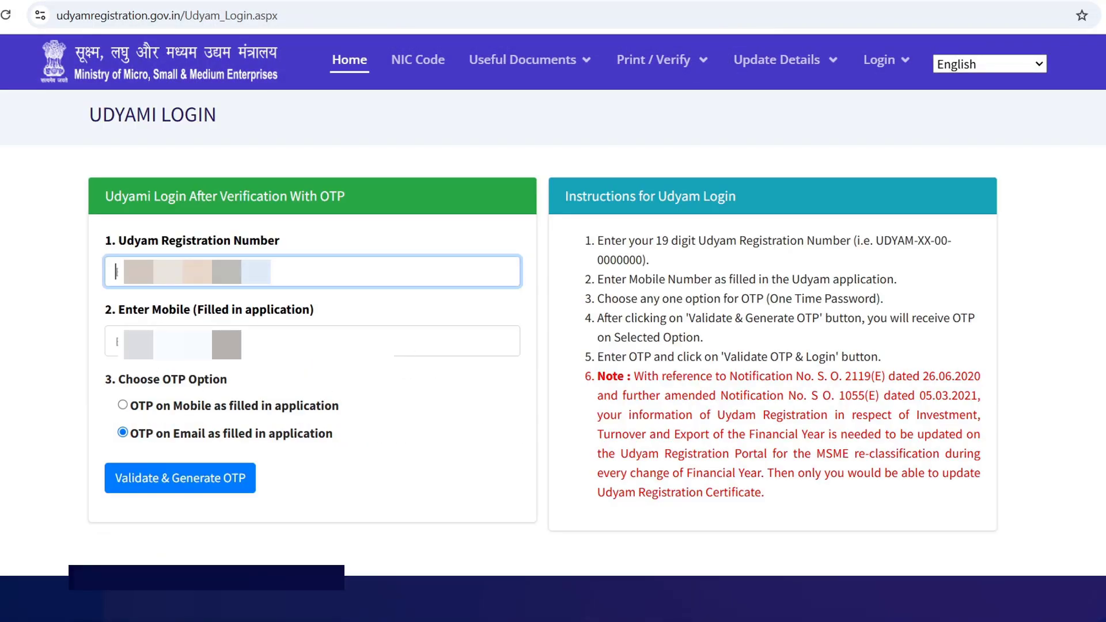
key("ctrl+v")
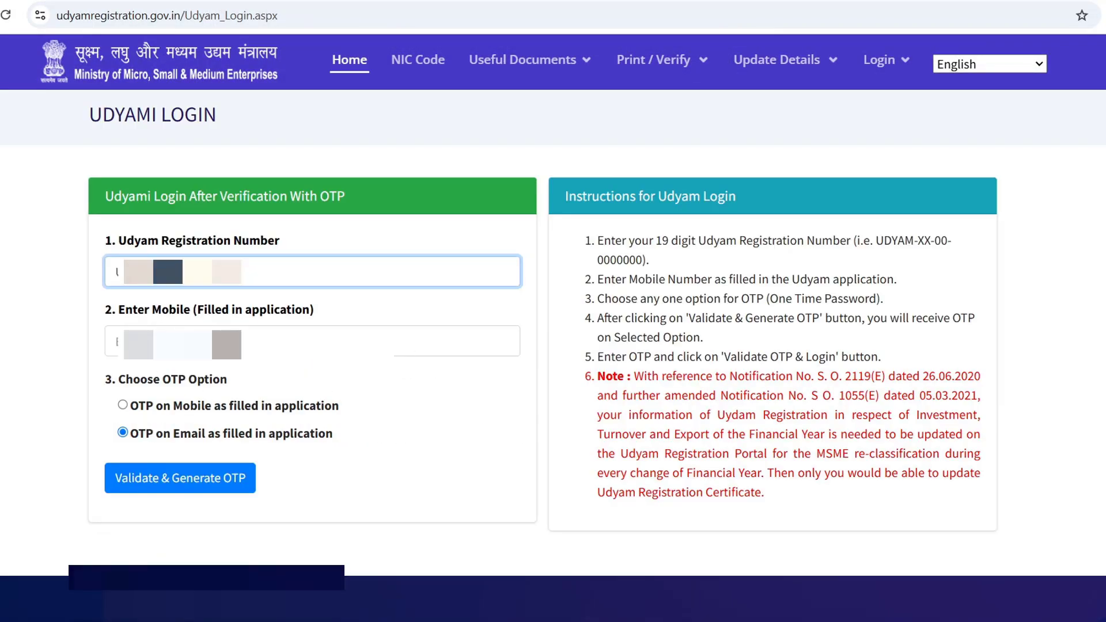
key("Tab")
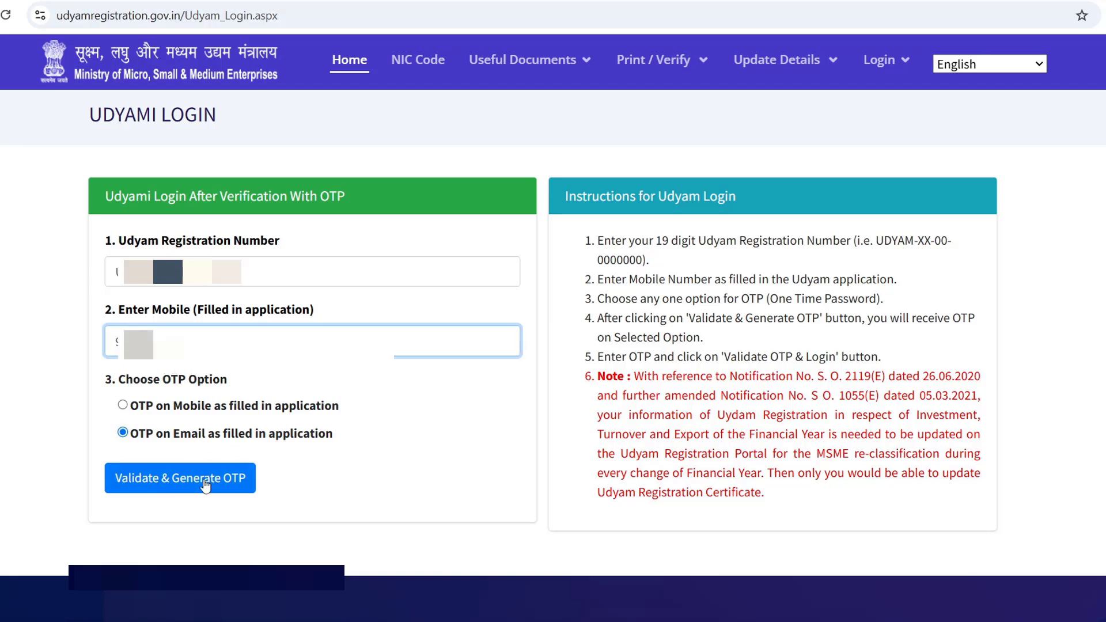
Step: Have the login OTP sent to the mobile, generate it, and start entering it
left_click(131, 408)
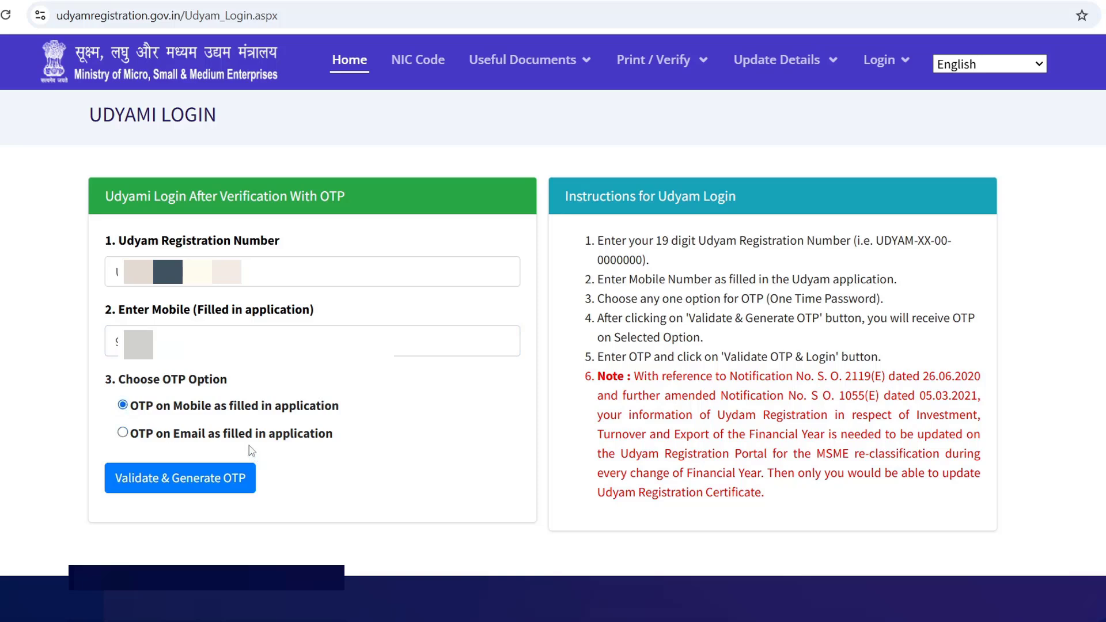
left_click(214, 490)
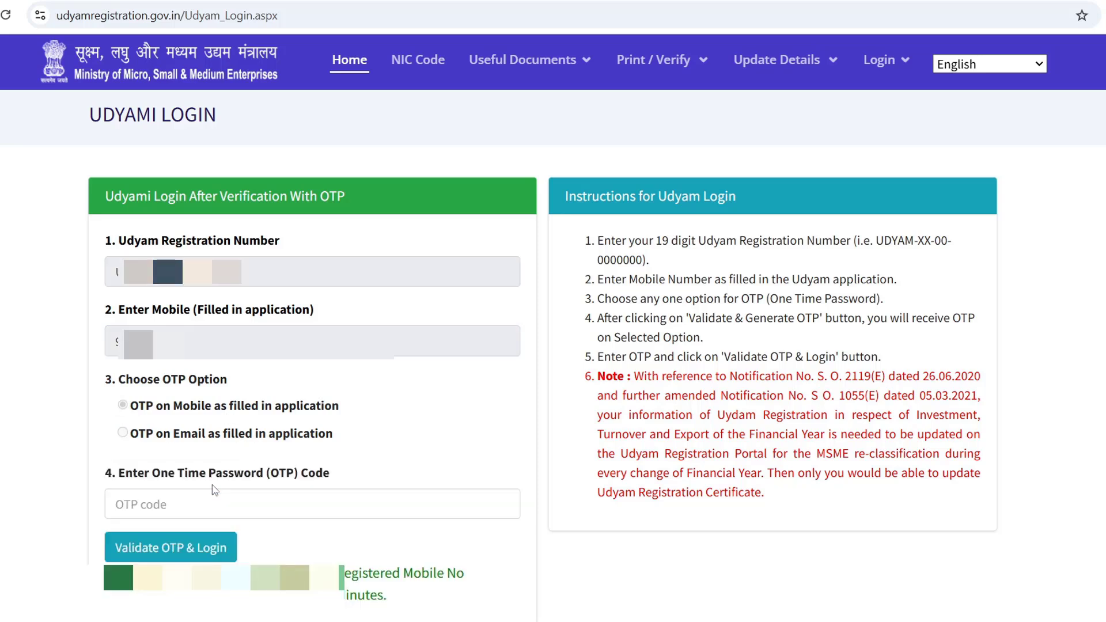
left_click(200, 510)
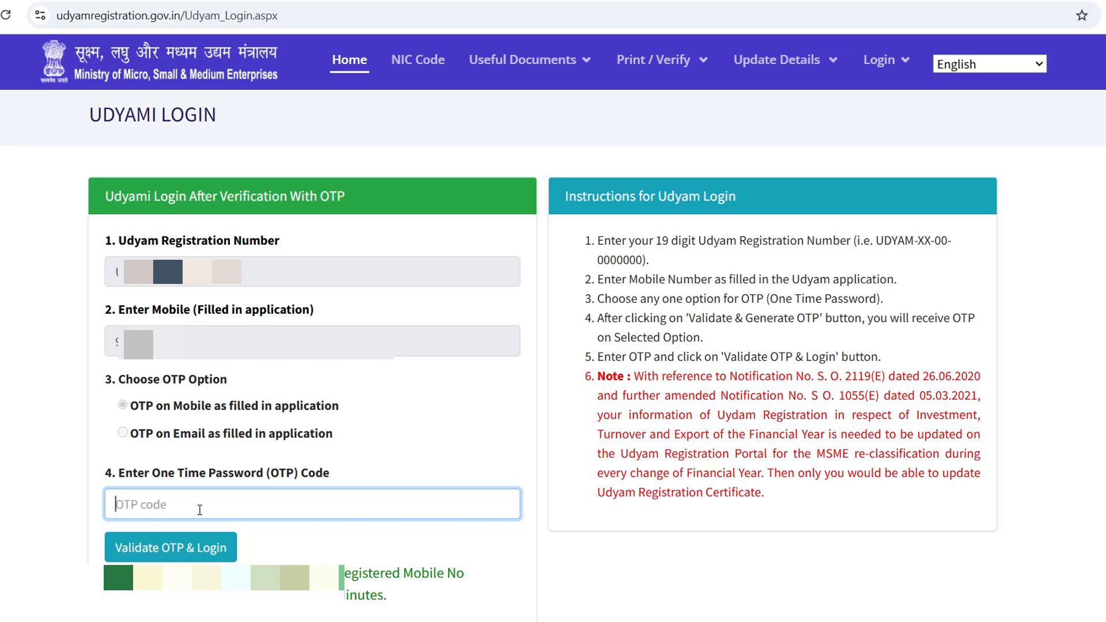
type("8")
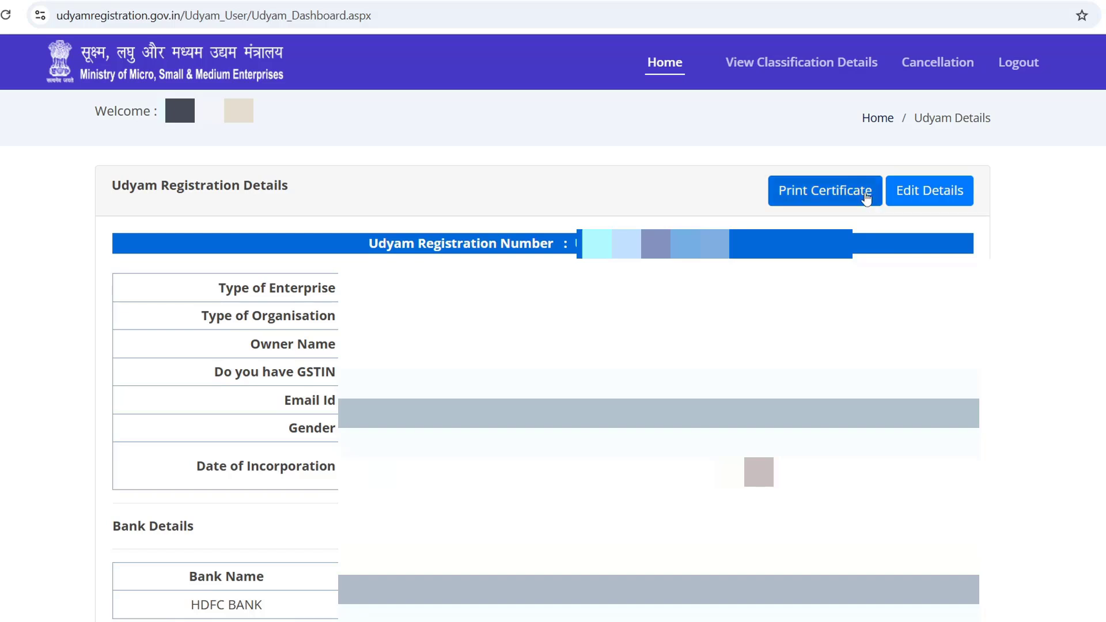
Step: Open the Udyam Registration Certificate from the dashboard and scroll down through its details
left_click(866, 198)
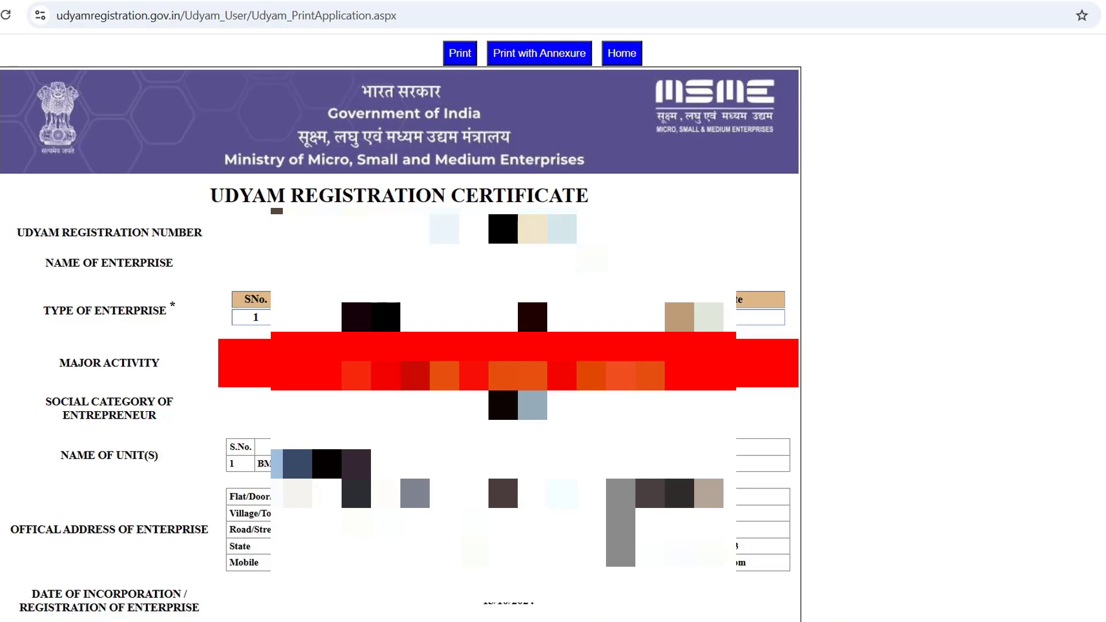
scroll(401, 327, "down", 3)
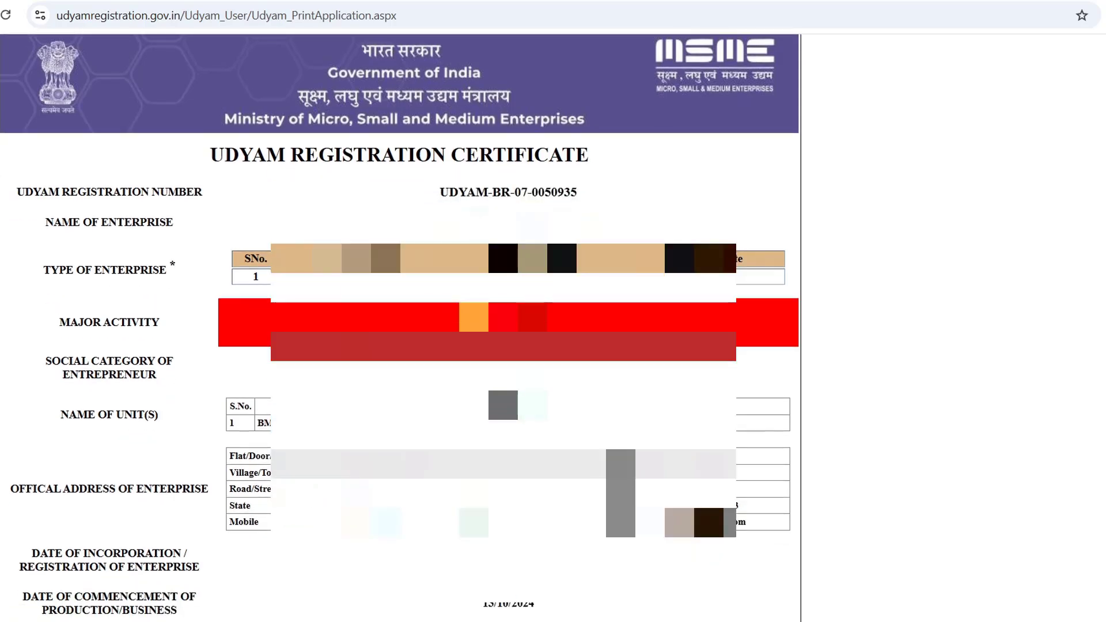